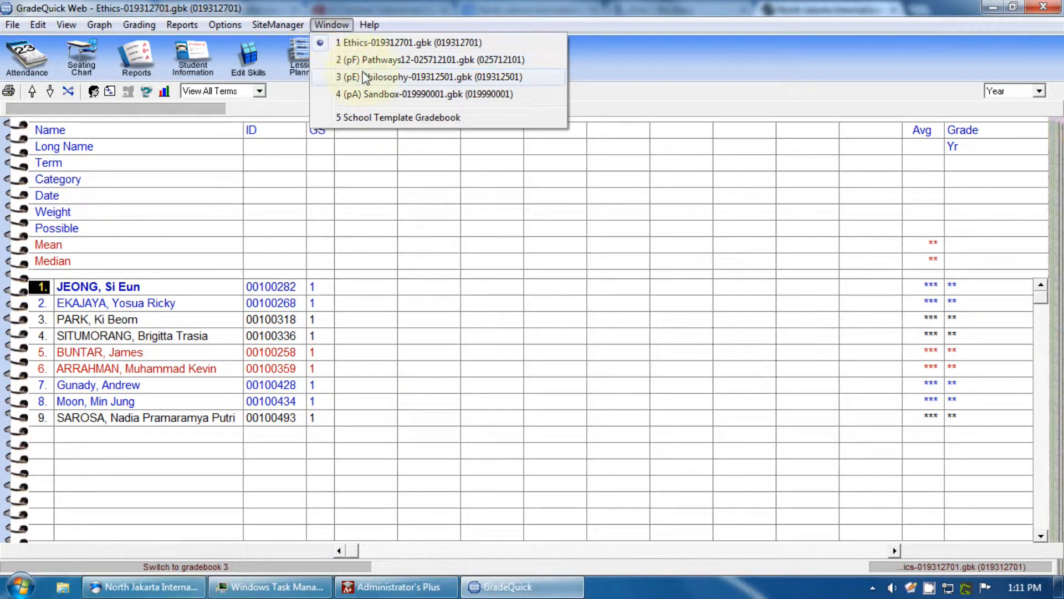
Switch to the Ethics gradebook and add a first test column to it
click(364, 44)
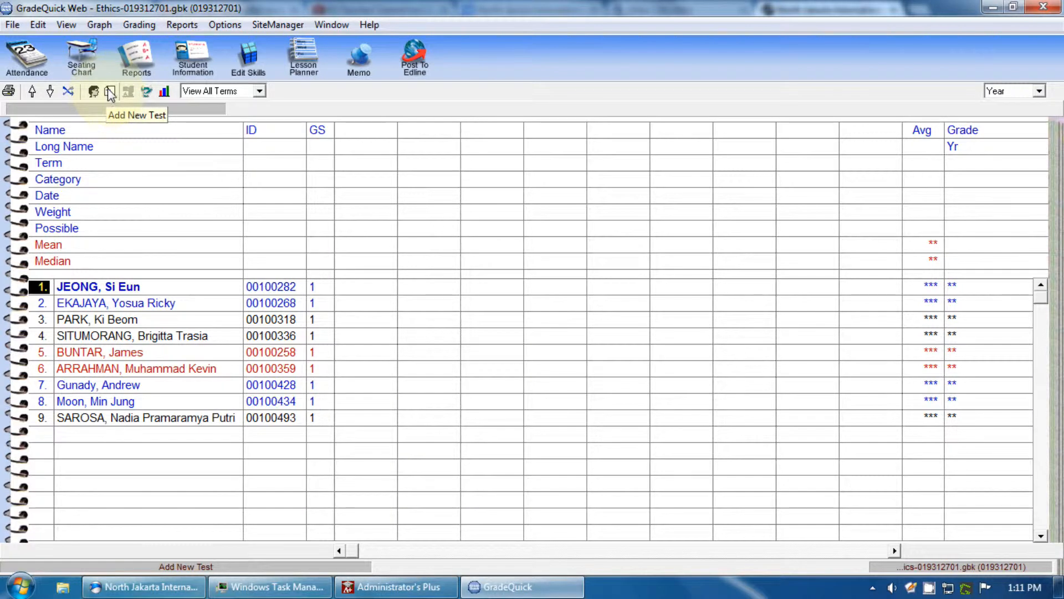
click(357, 180)
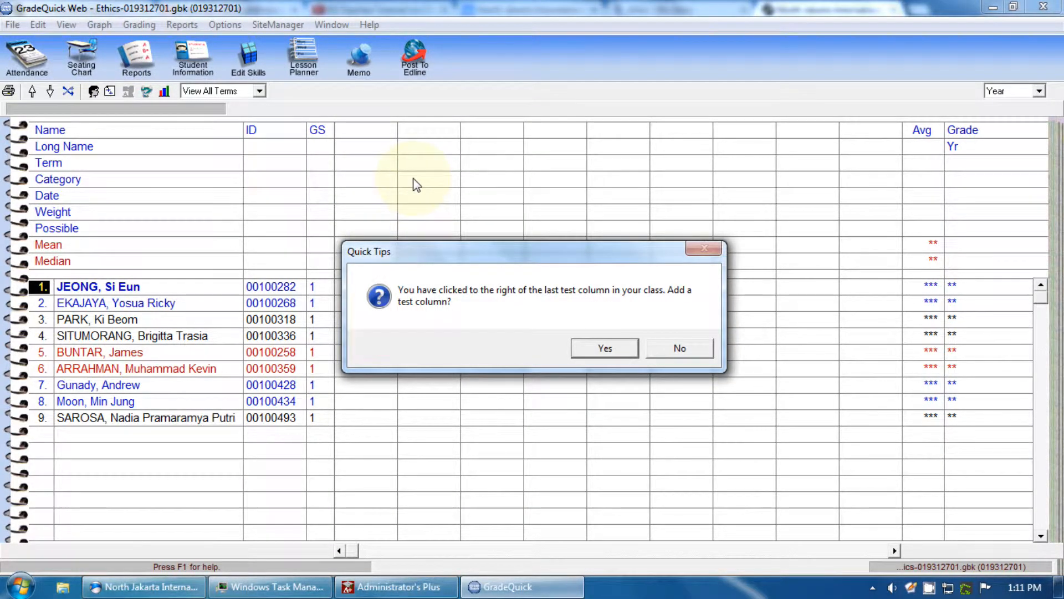
click(606, 349)
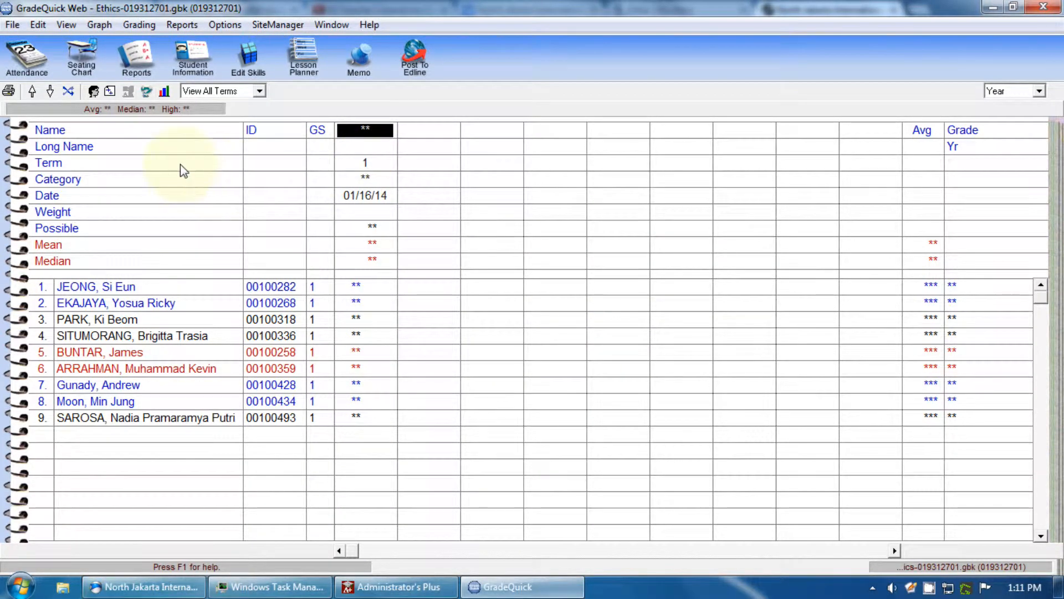
Assign the new test column to term 3 and accept the weighting settings
click(372, 165)
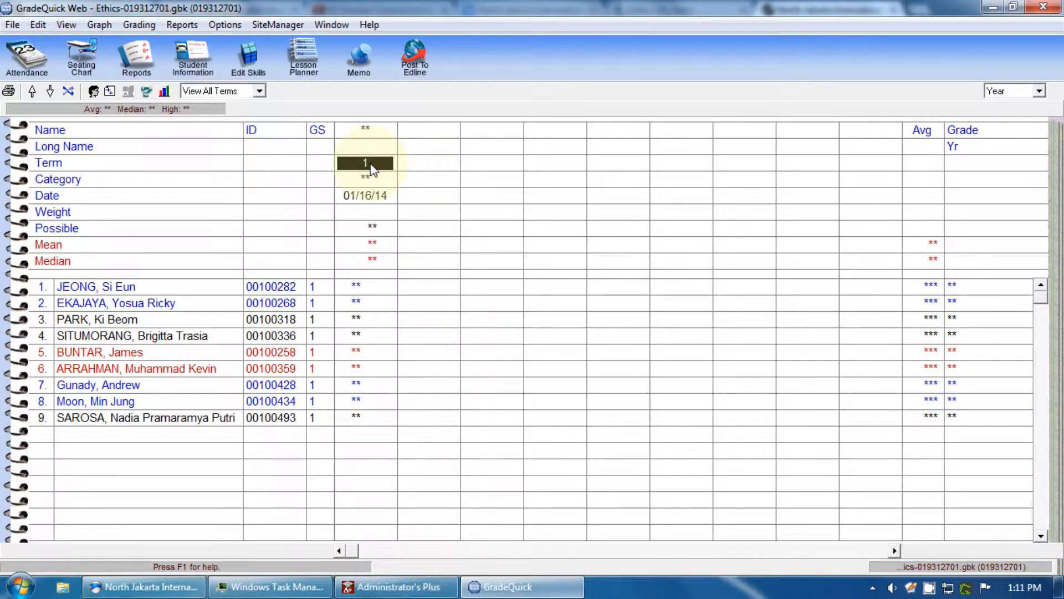
click(371, 165)
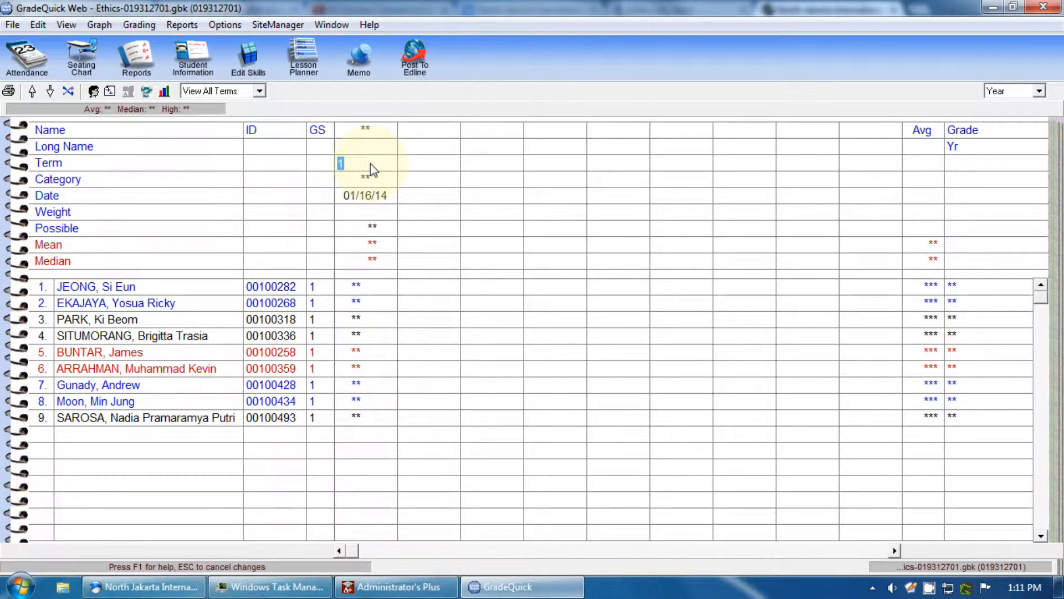
key(Return)
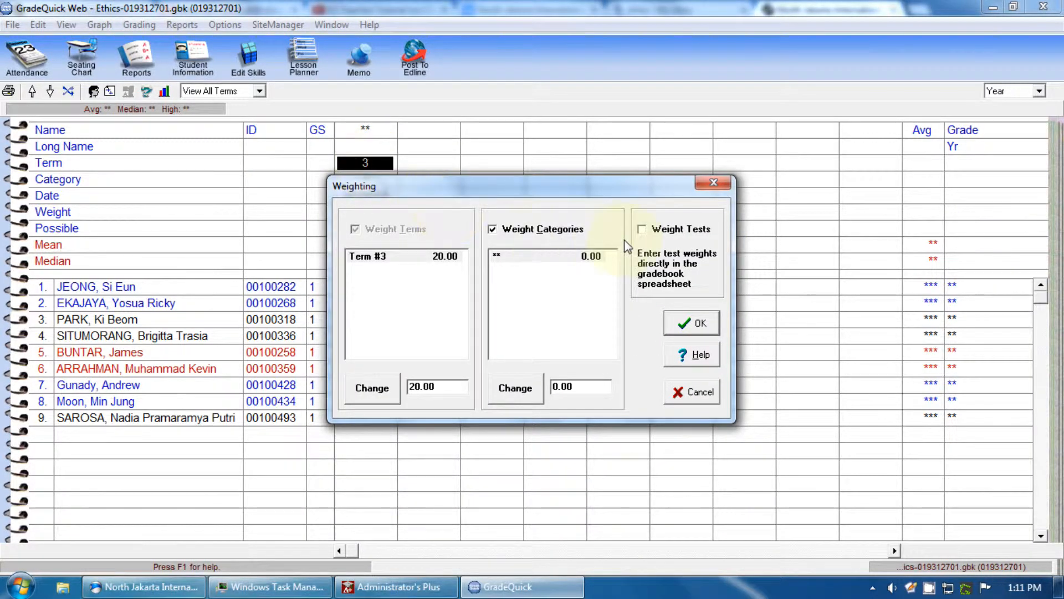
click(699, 327)
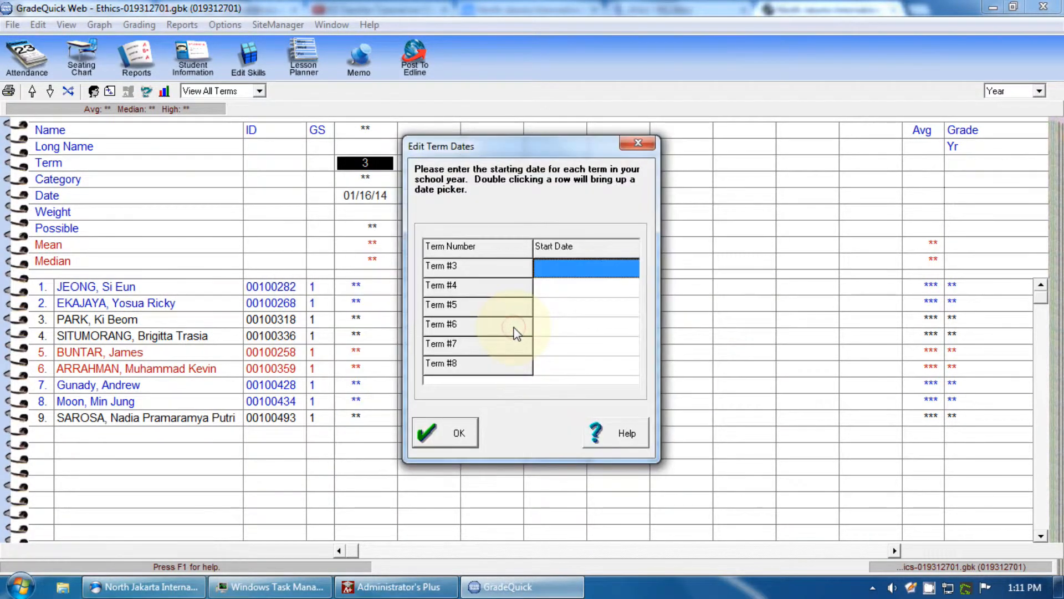
Set the start date of Term #3 to 01/15/14
double_click(581, 263)
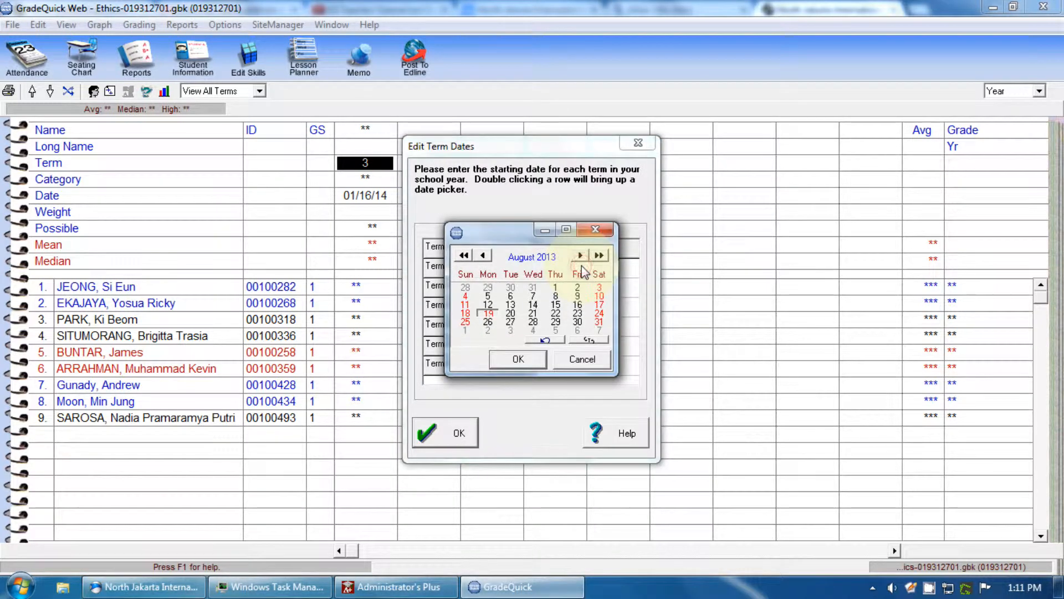
click(579, 255)
click(580, 255)
click(580, 255)
click(579, 256)
click(580, 256)
click(533, 305)
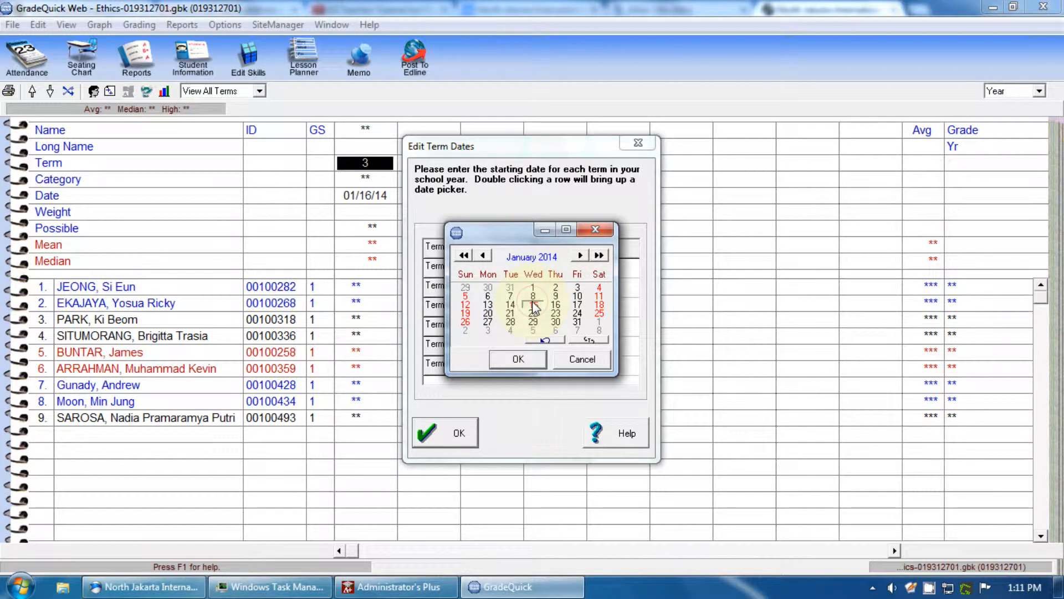
click(517, 359)
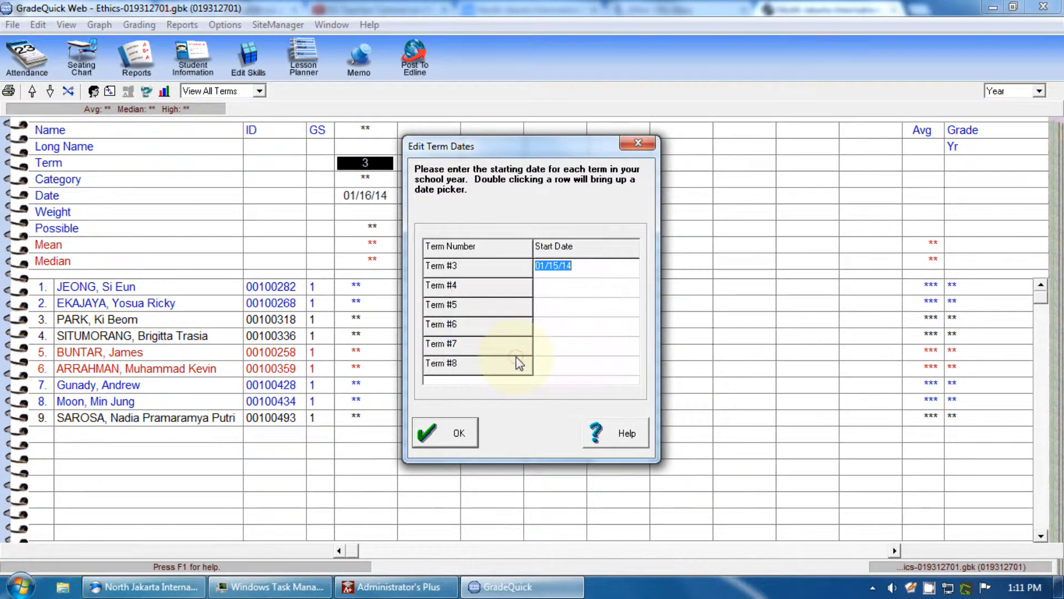
Set the start date of Term #4 to 04/02/14 and accept the term dates
double_click(553, 286)
click(581, 256)
click(581, 256)
click(581, 256)
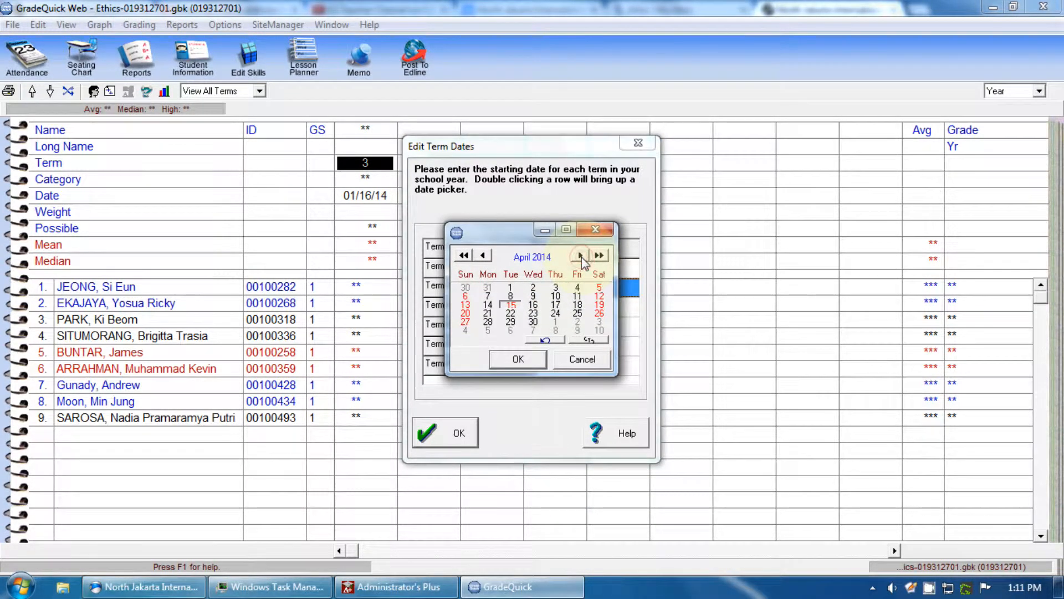
click(532, 287)
click(530, 360)
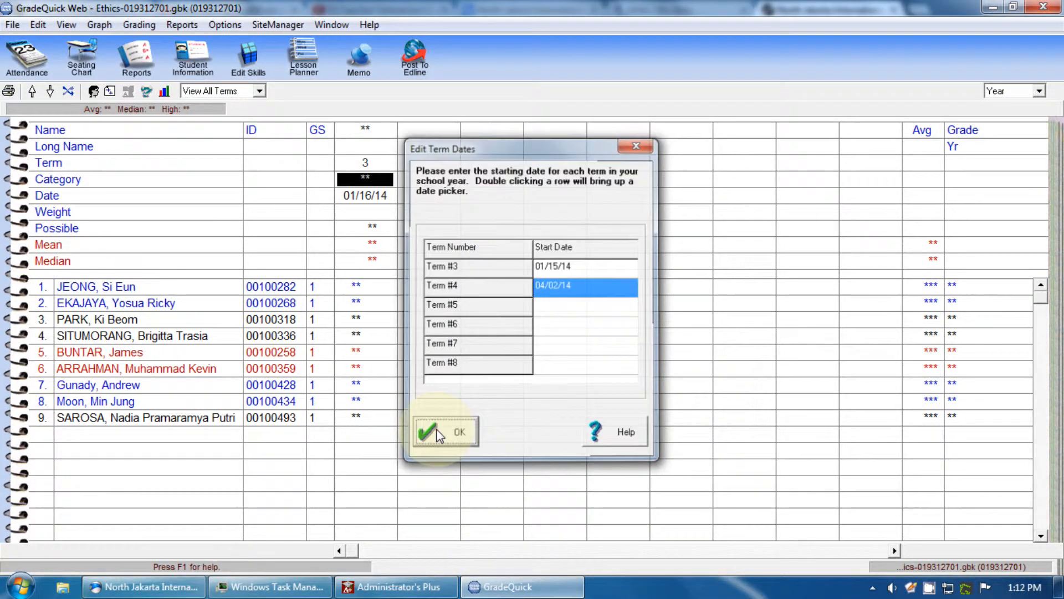
click(429, 433)
Show only Term 3 in the gradebook, and return to viewing all terms
click(258, 91)
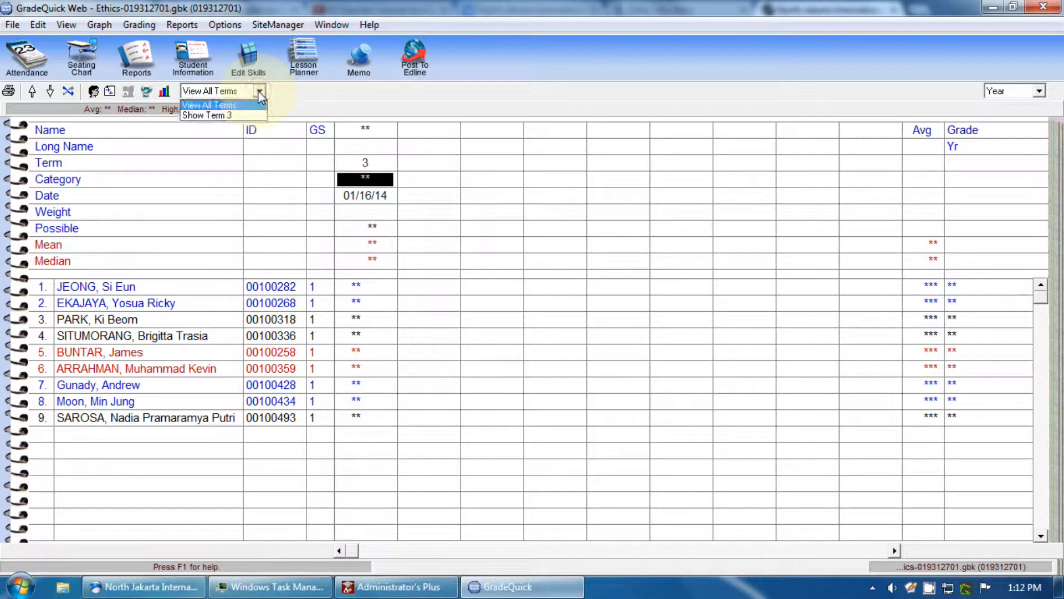
click(251, 116)
click(259, 92)
click(259, 105)
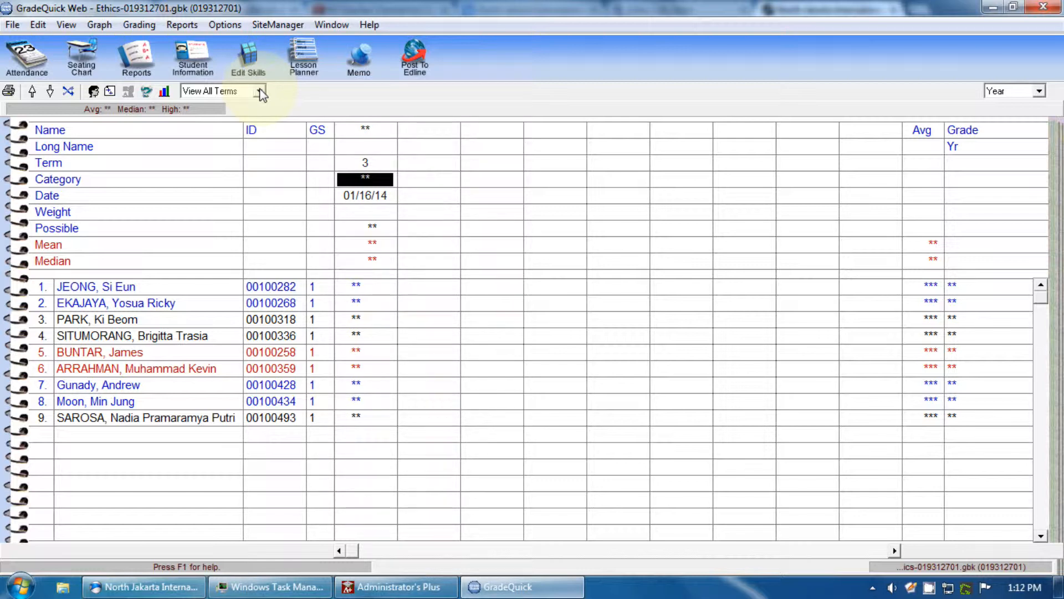
Look at the calendar for the term 3 test's date and close it without picking a different day
click(387, 198)
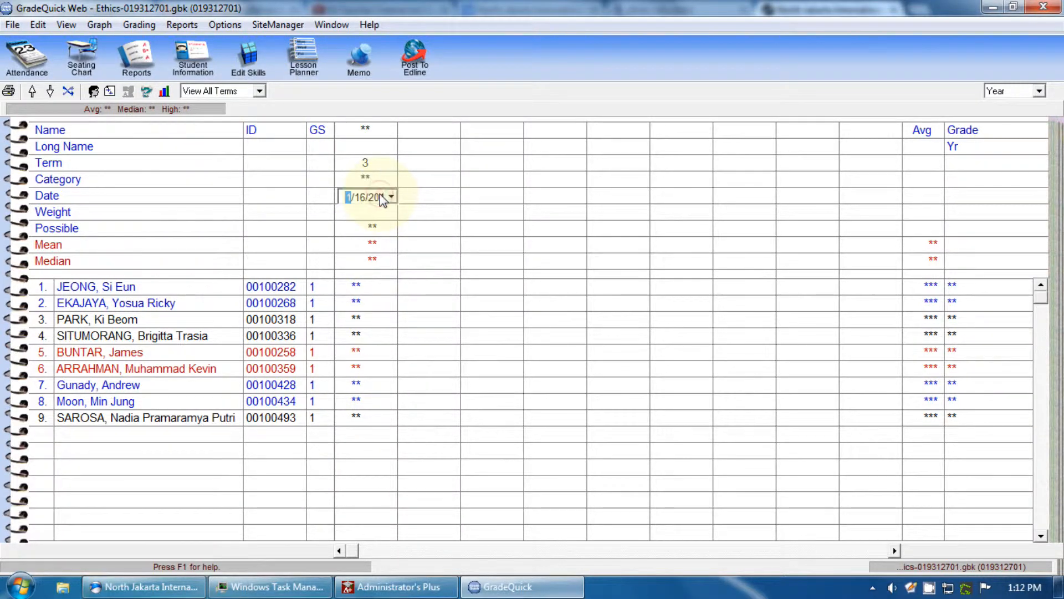
click(392, 198)
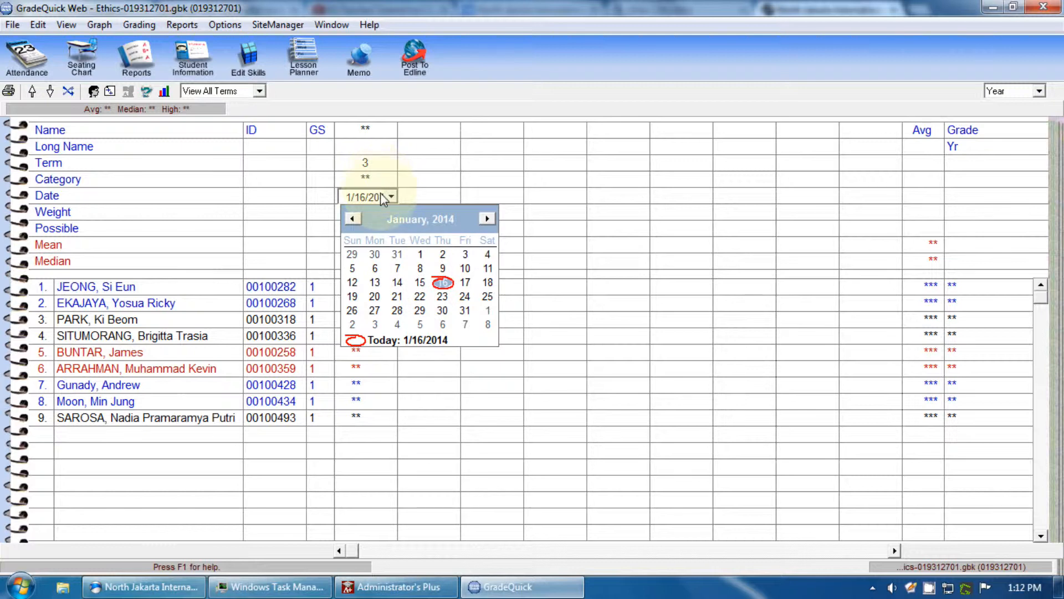
click(362, 166)
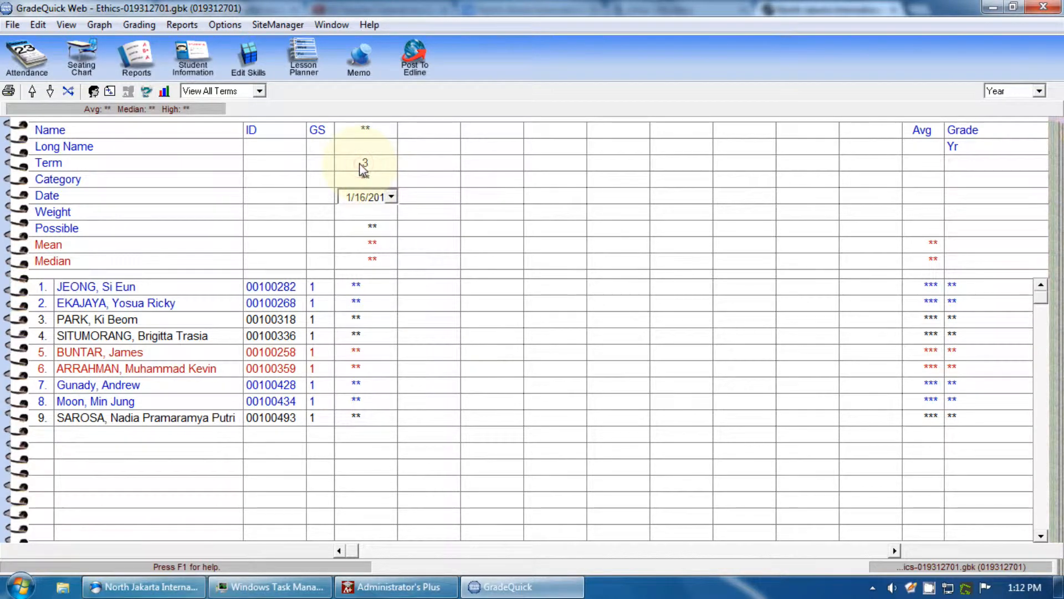
click(551, 160)
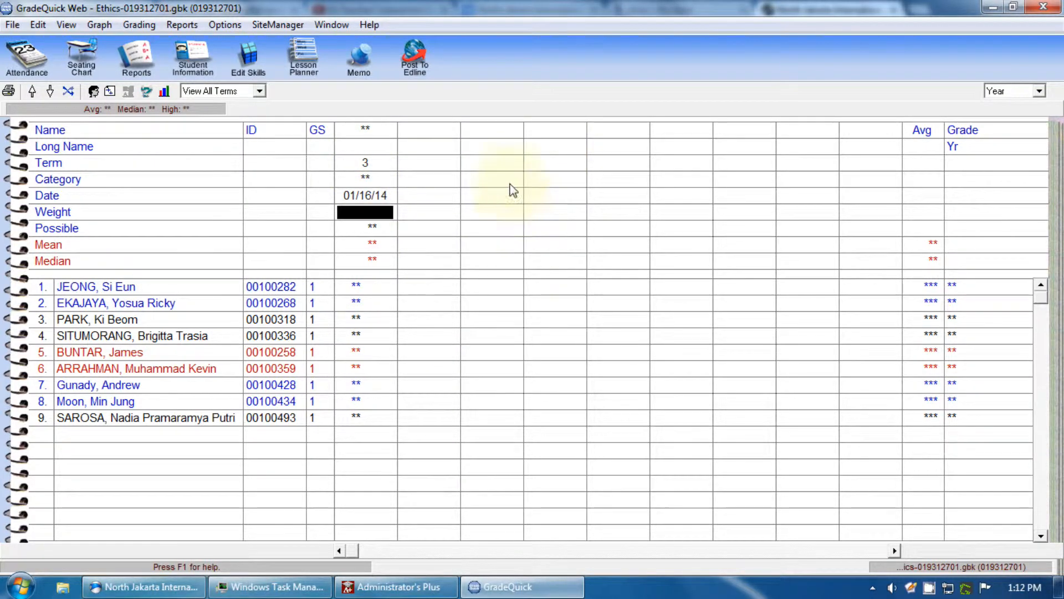
Add a second test column and set its date to 04/09/14, dismissing the date warning
click(426, 168)
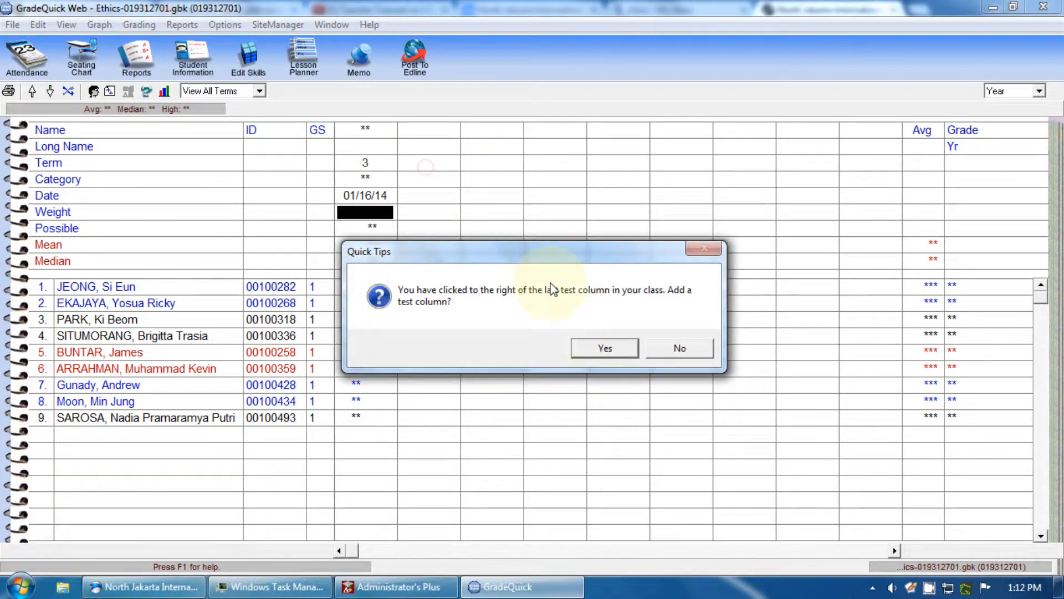
click(606, 351)
click(450, 197)
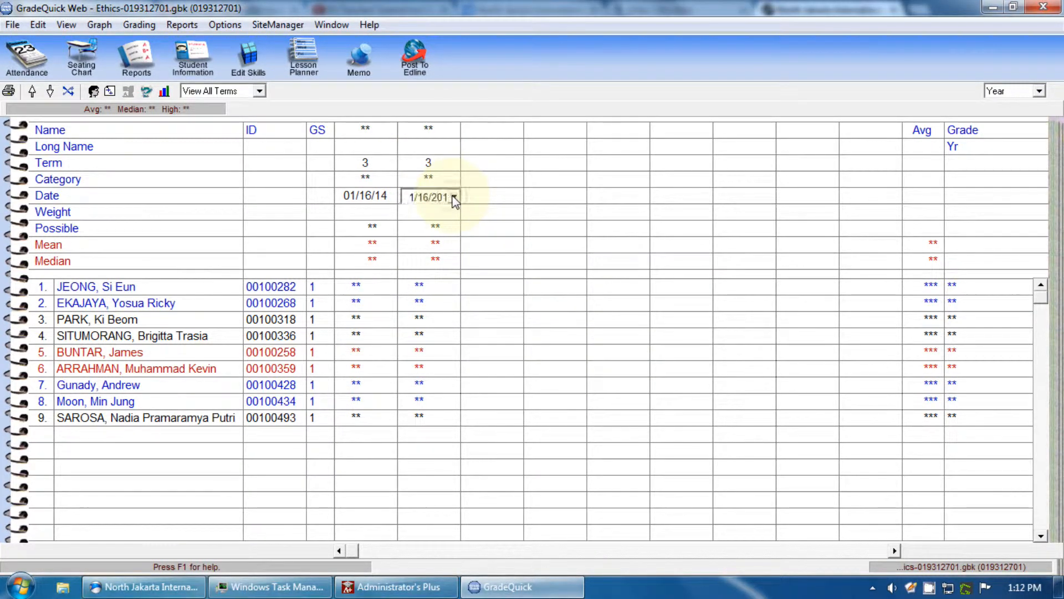
click(454, 196)
click(549, 218)
click(549, 218)
click(550, 218)
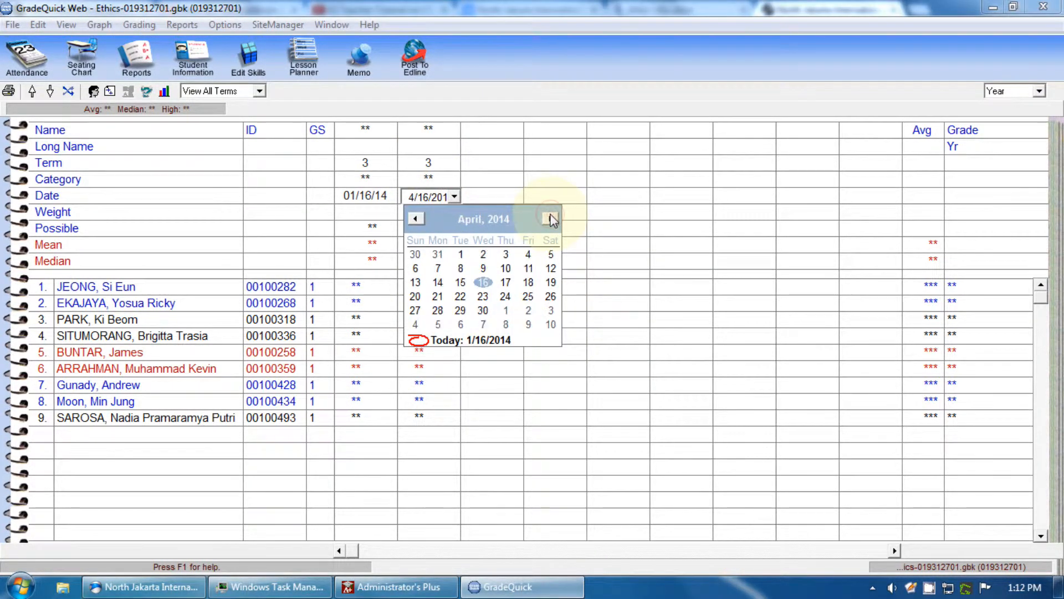
click(483, 270)
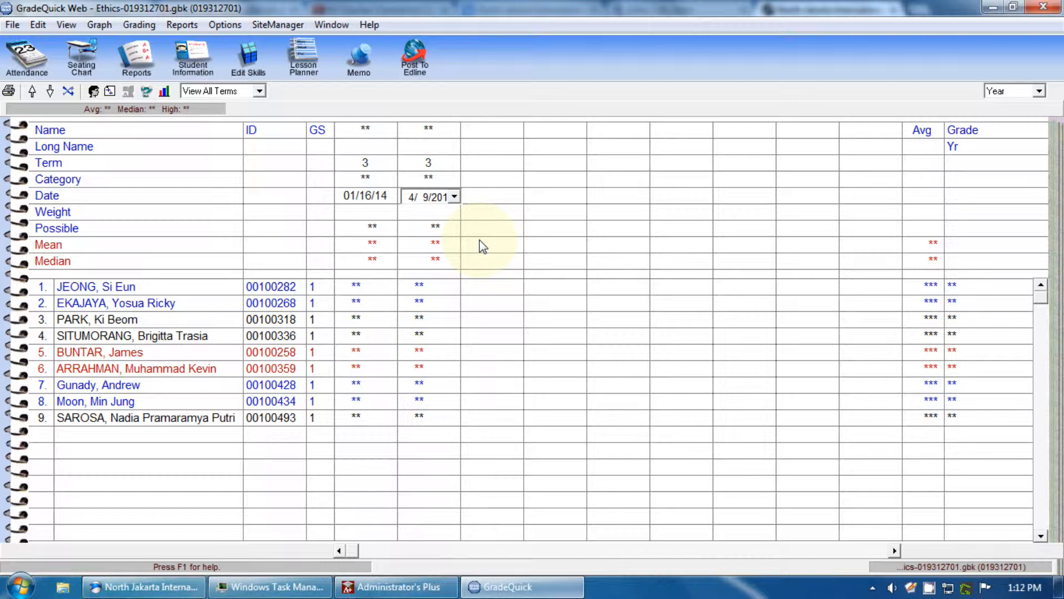
click(480, 242)
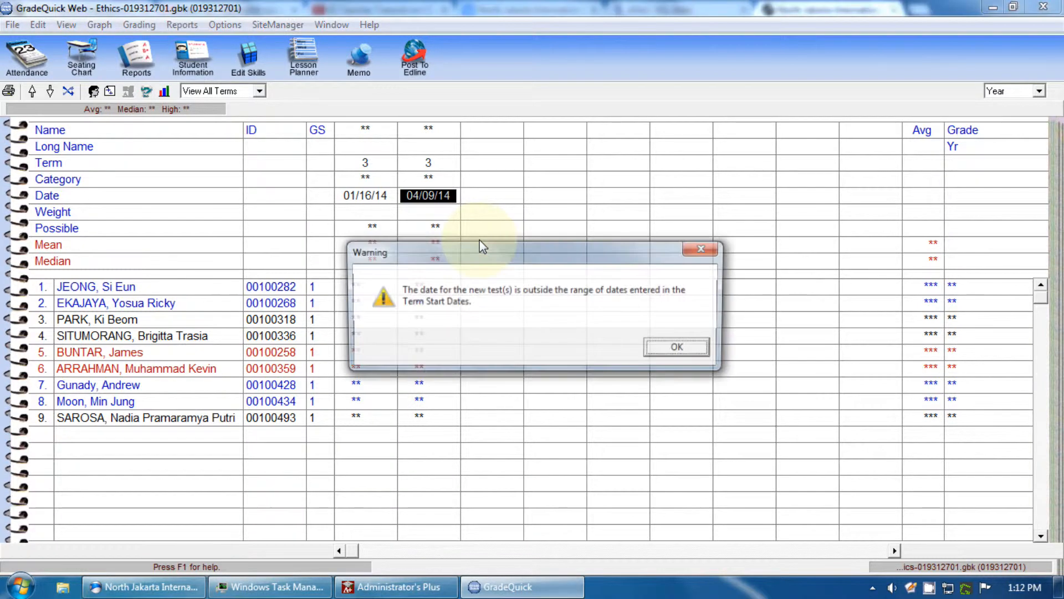
click(660, 347)
Assign the second test column to term 4 and accept the weighting settings despite the zero-weight category
click(429, 164)
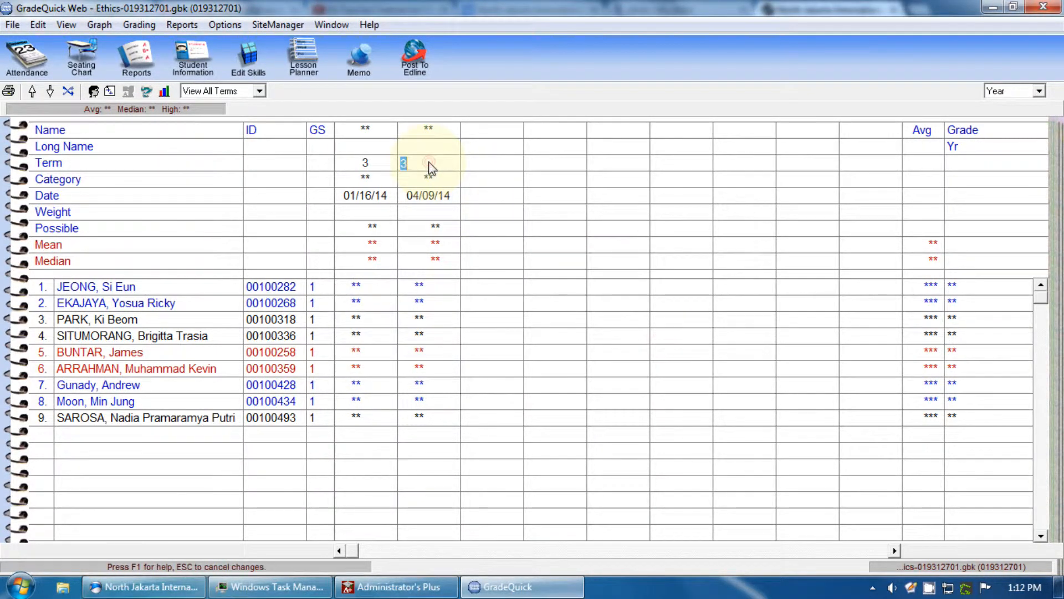
text(4)
key(Return)
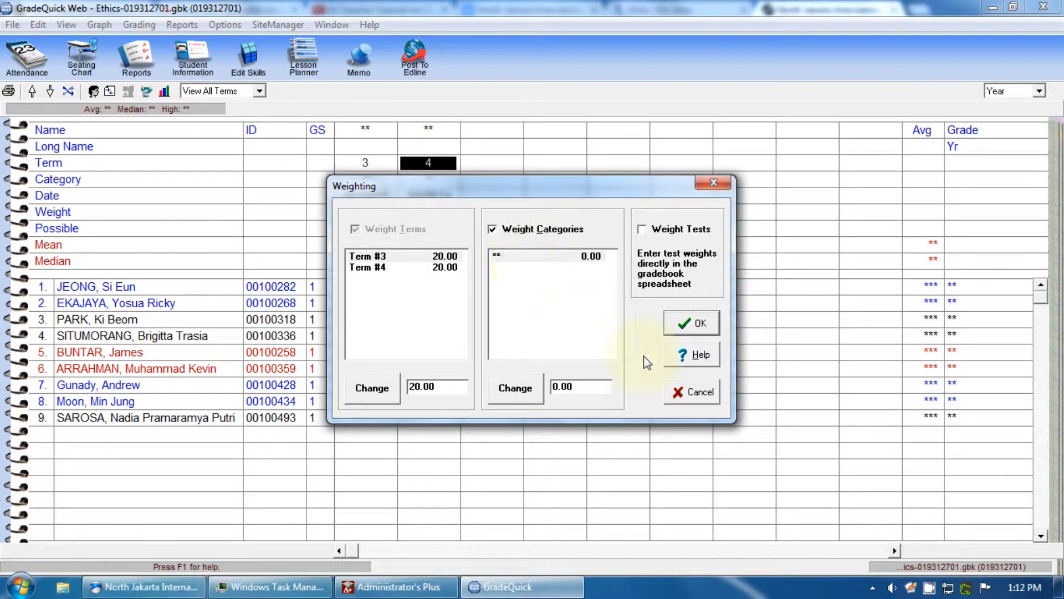
click(703, 326)
click(510, 327)
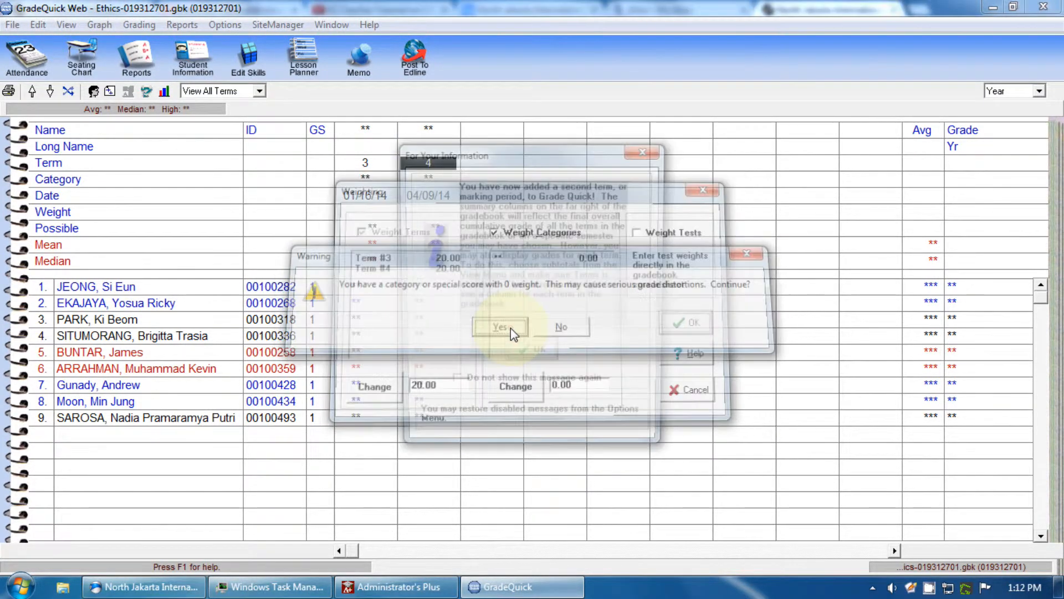
click(539, 355)
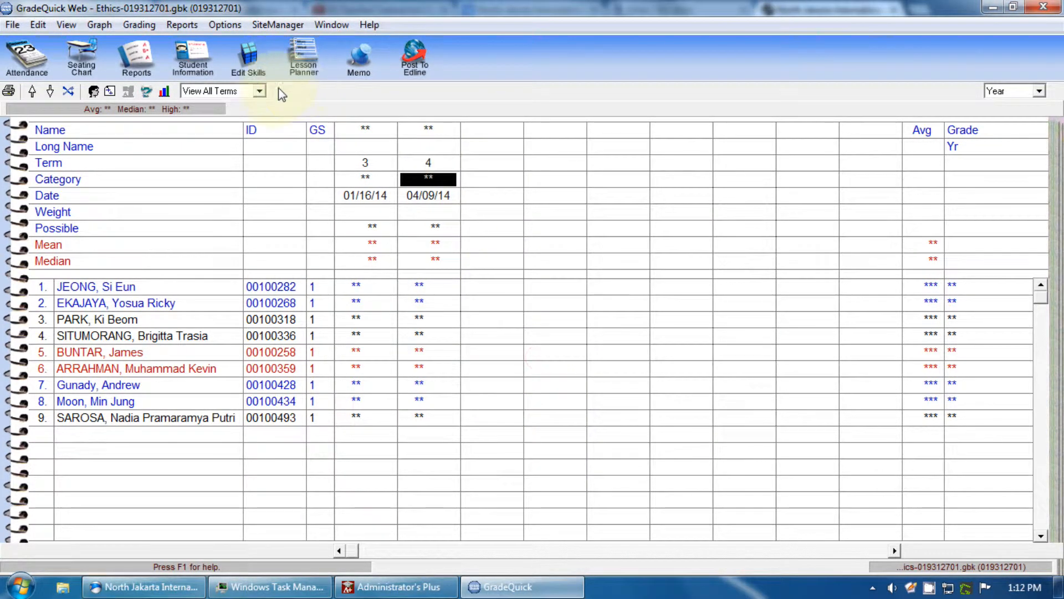
View the tests of Term 3 alone, those of Term 4 alone, and all terms together again
click(259, 91)
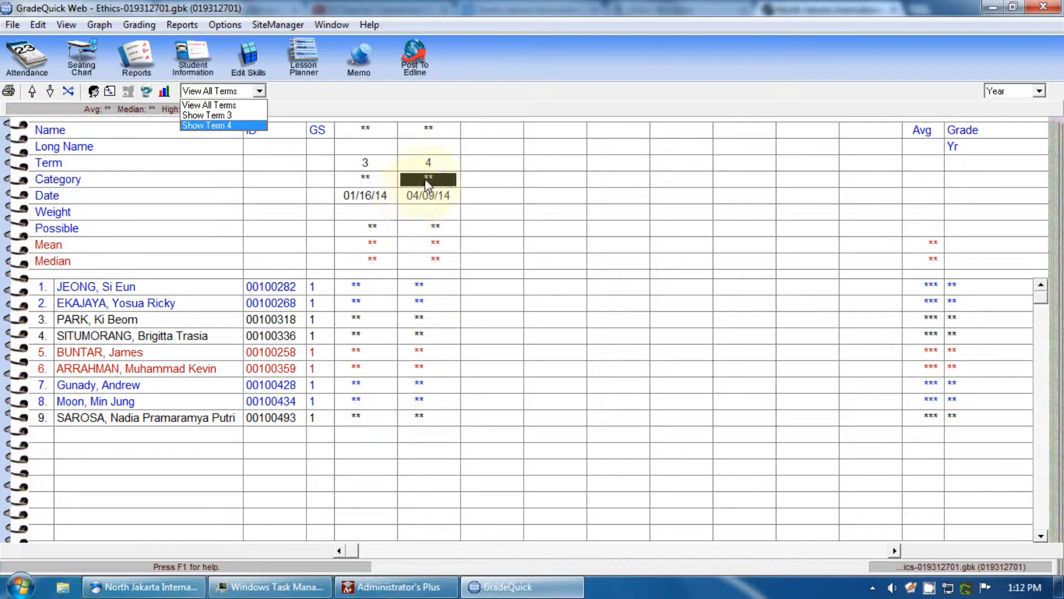
click(234, 114)
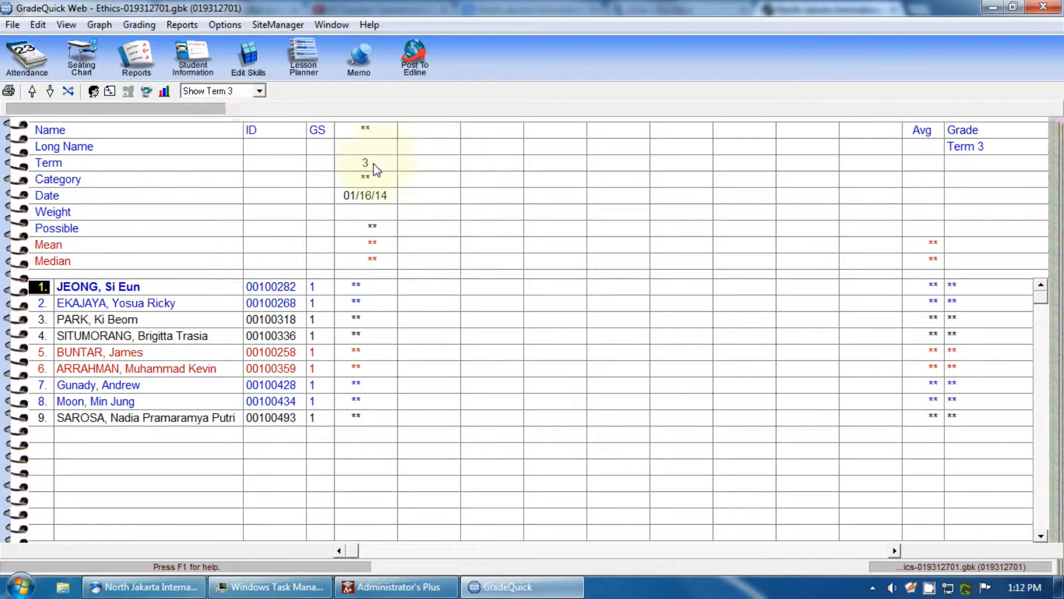
click(259, 91)
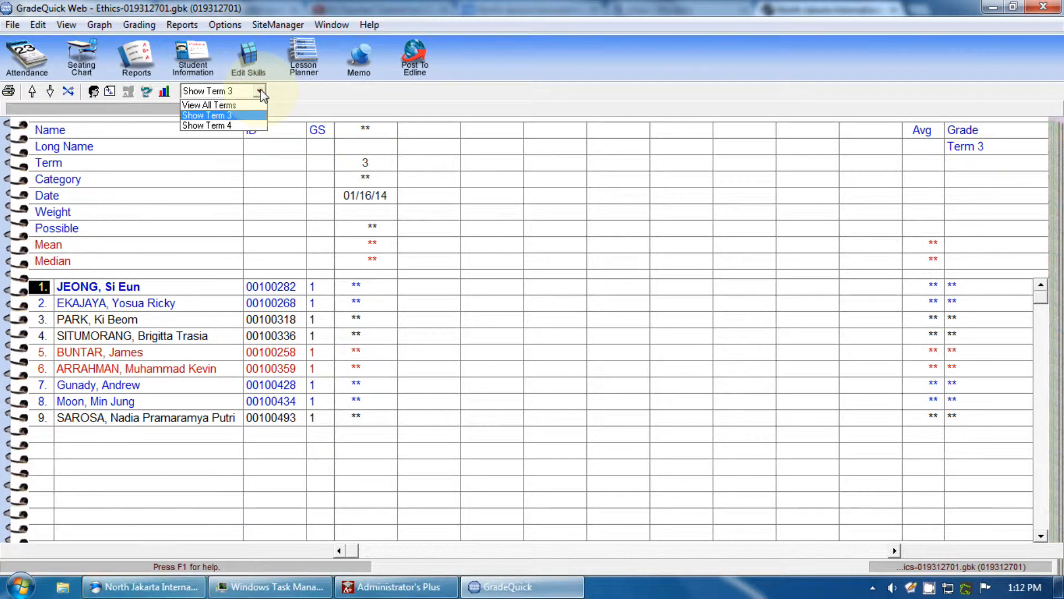
click(255, 125)
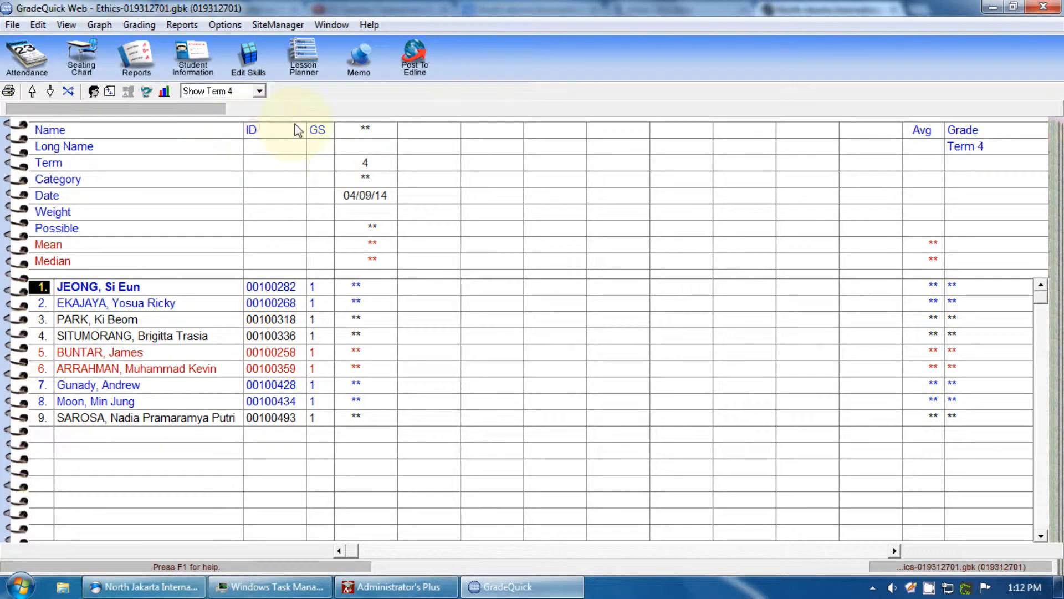
click(259, 91)
click(233, 102)
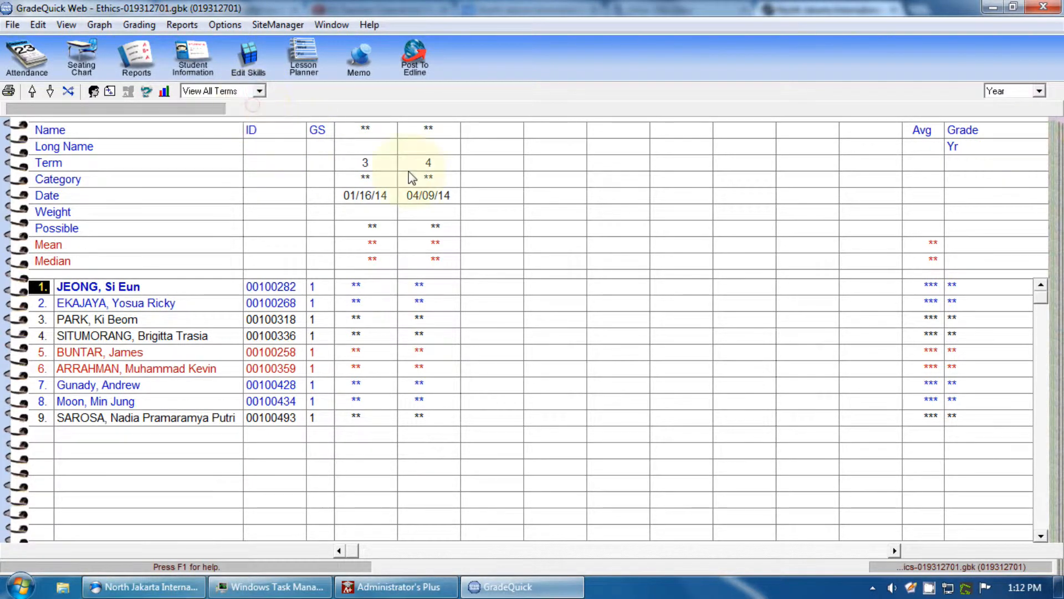
Delete the term 4 test column dated 04/09/14 and confirm the deletion
click(422, 162)
right_click(418, 163)
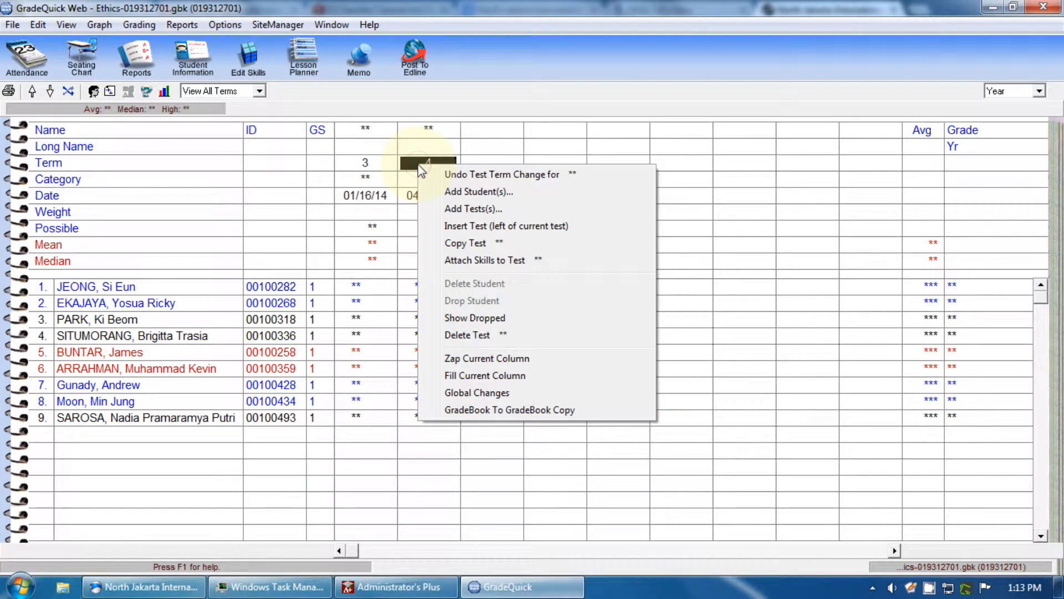
click(472, 335)
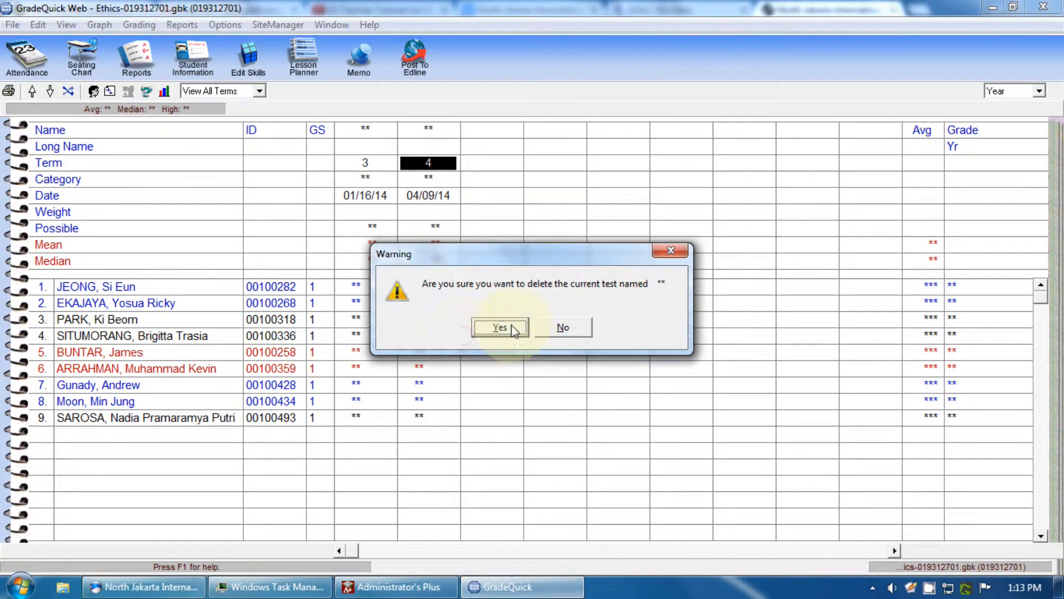
click(514, 327)
Show only Term 3 and name its test column Class1, with the long name Class Work 1
click(258, 91)
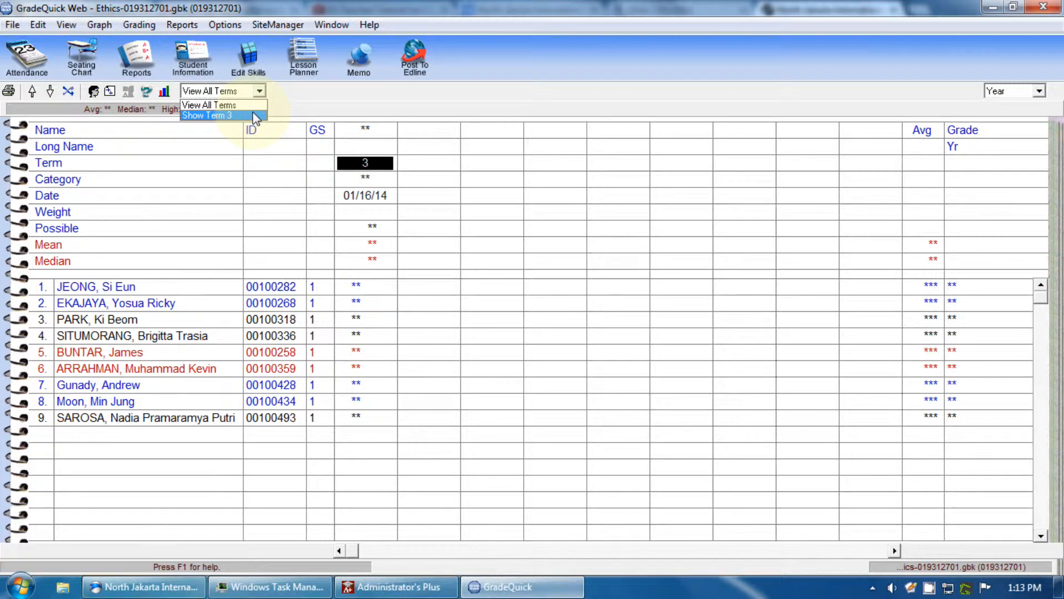
click(256, 116)
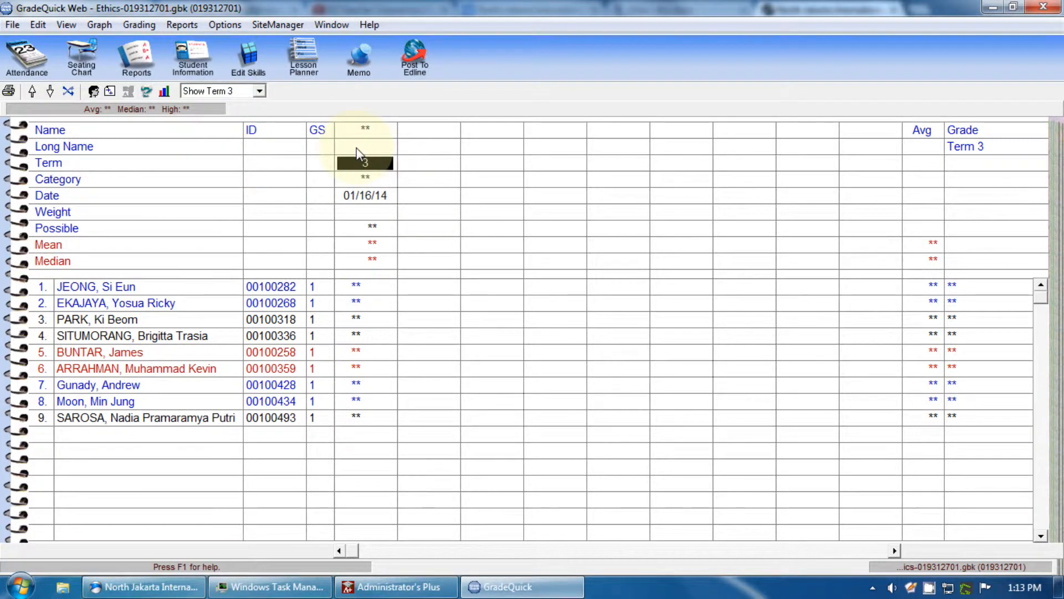
click(355, 130)
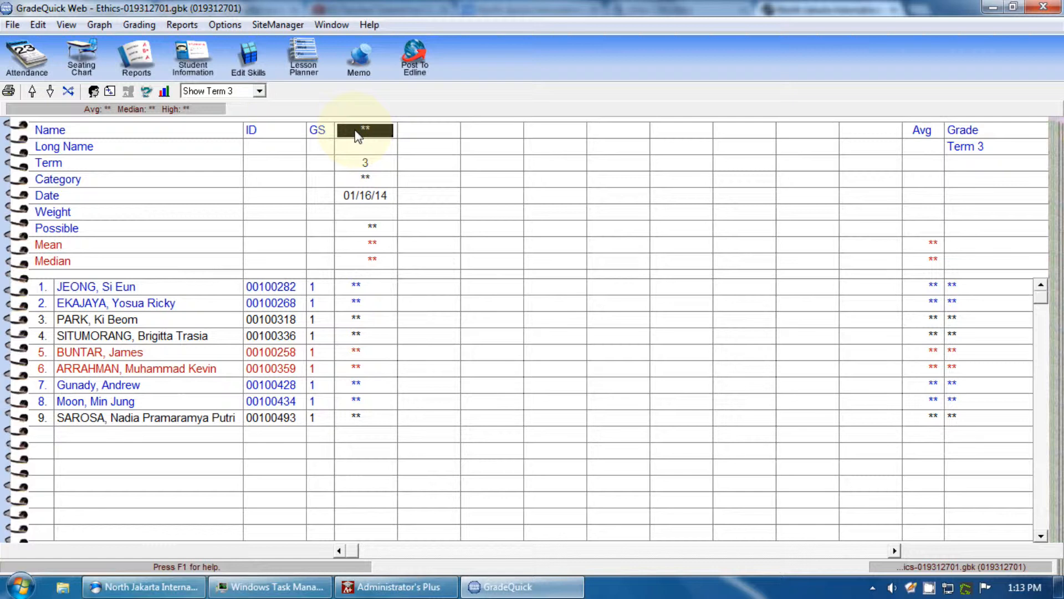
text(Class1)
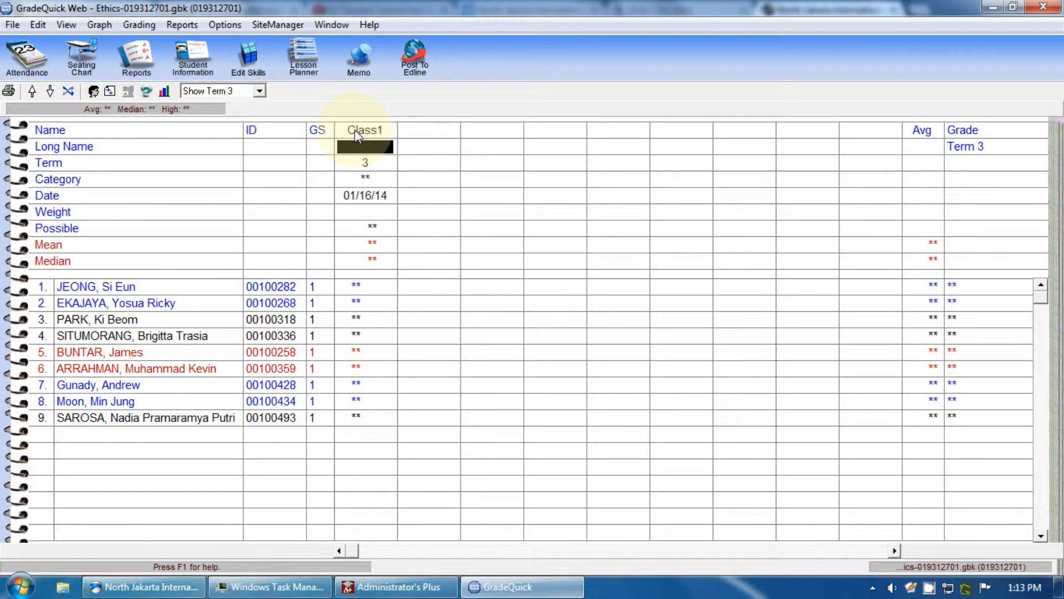
key(Return)
text(Class Work 1)
key(Return)
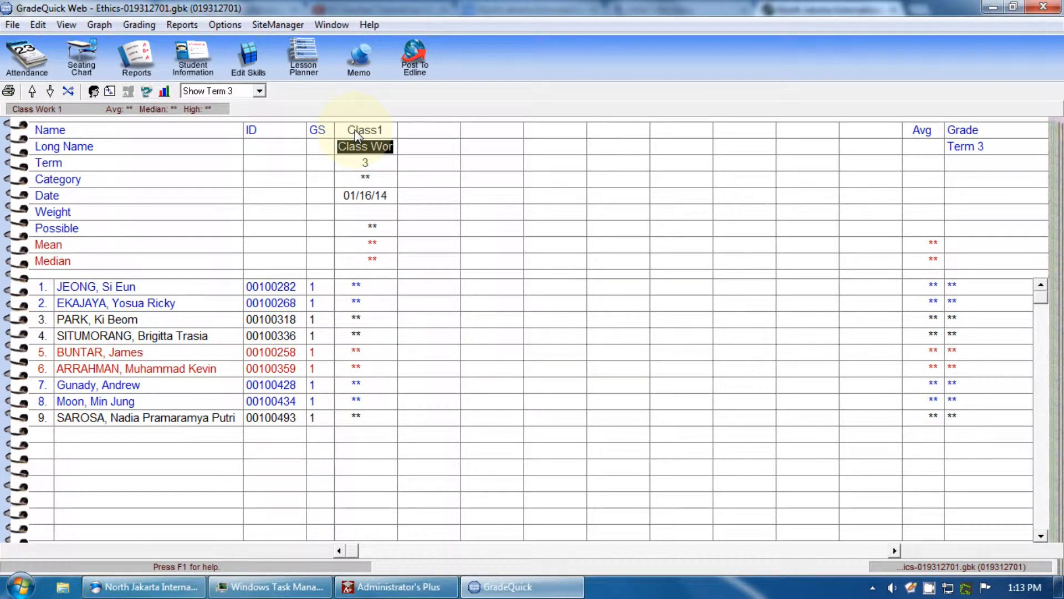
Assign the Class1 column to a new category called Class
key(Down)
key(Down)
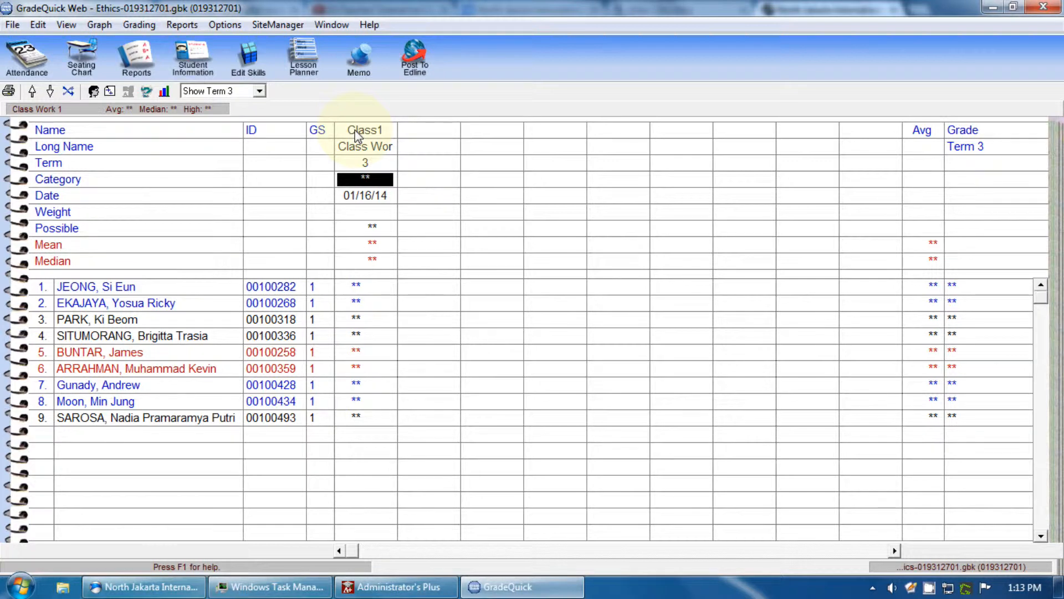
key(Return)
text(Class)
key(Return)
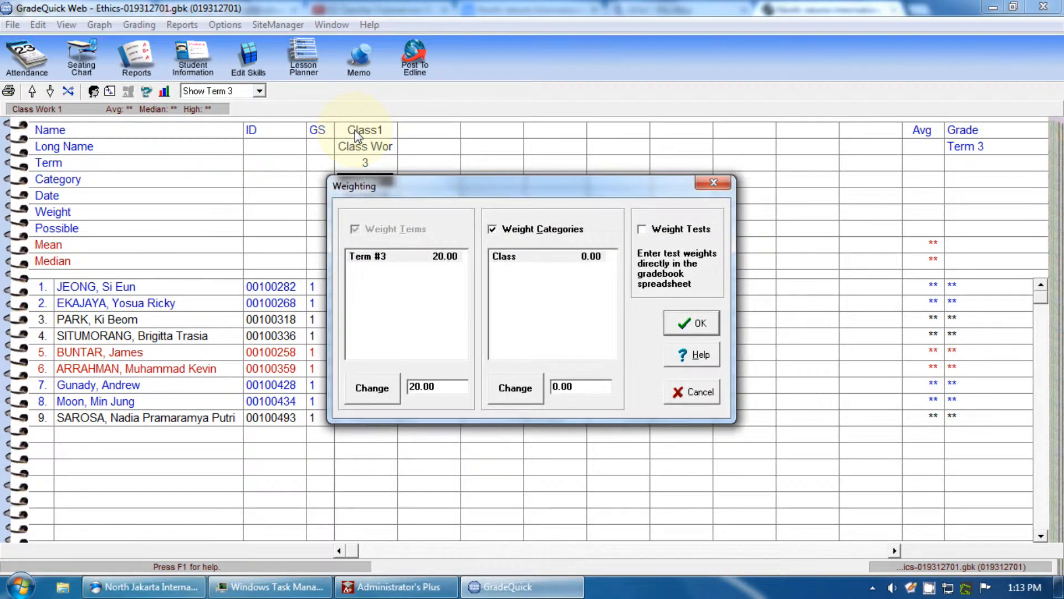
Set the Class category's weight to 20 and accept the weighting settings
double_click(577, 387)
text(20)
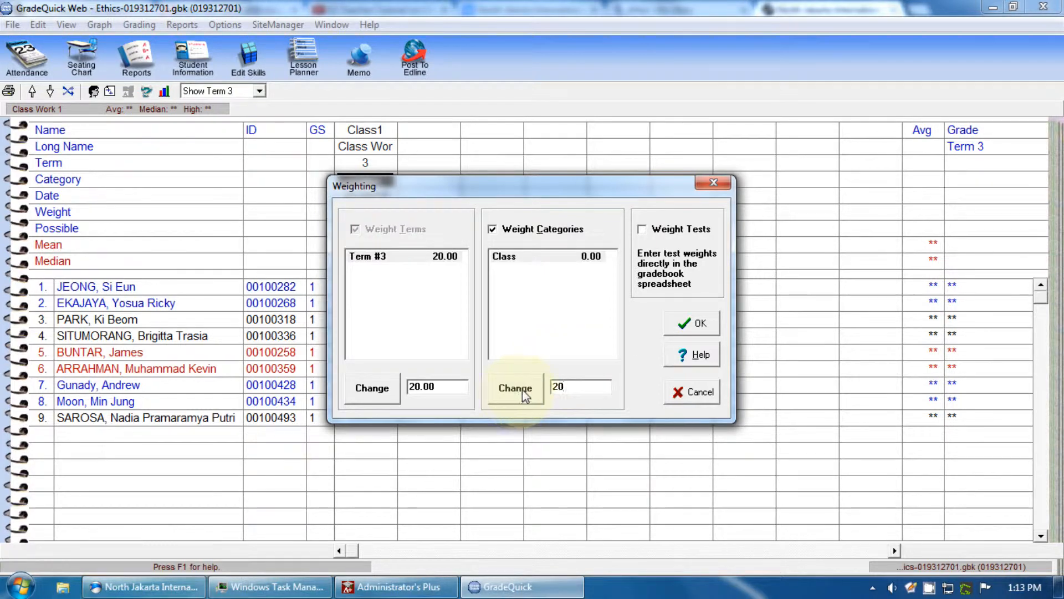
click(522, 389)
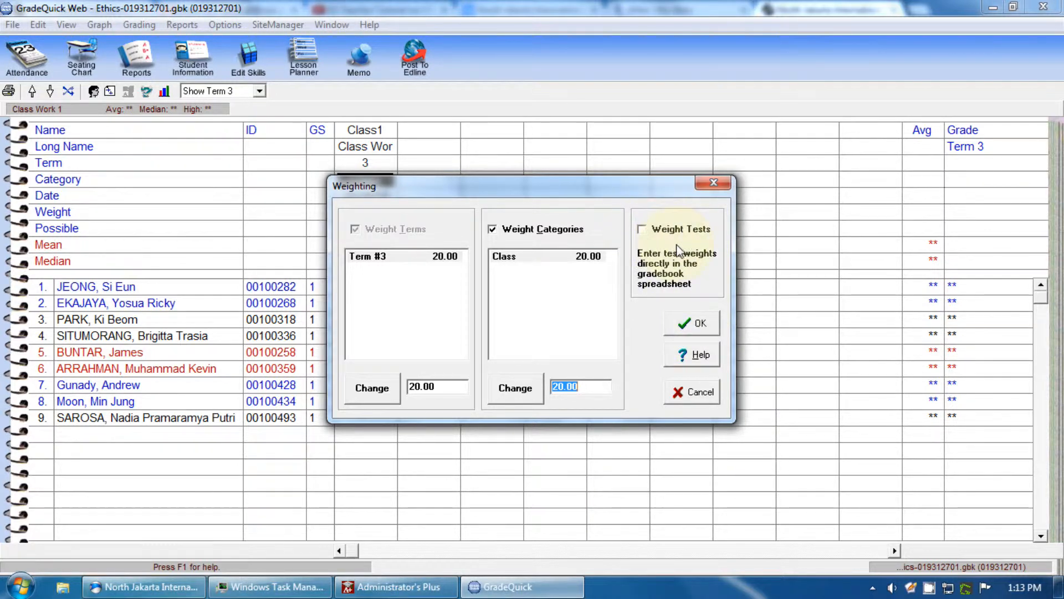
click(681, 323)
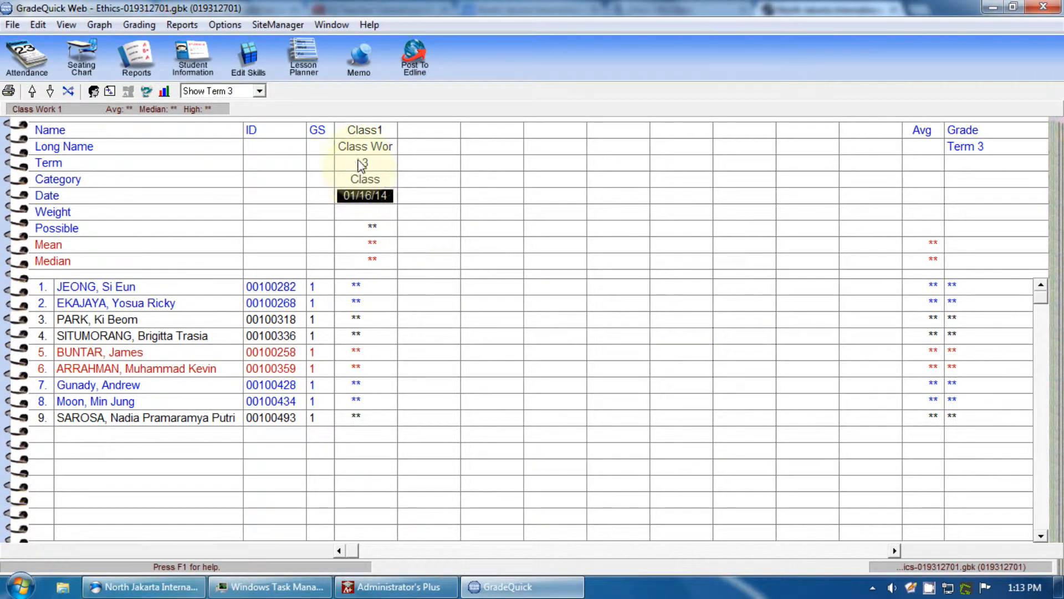
Review the term and category weights in the grading weighting settings
click(139, 24)
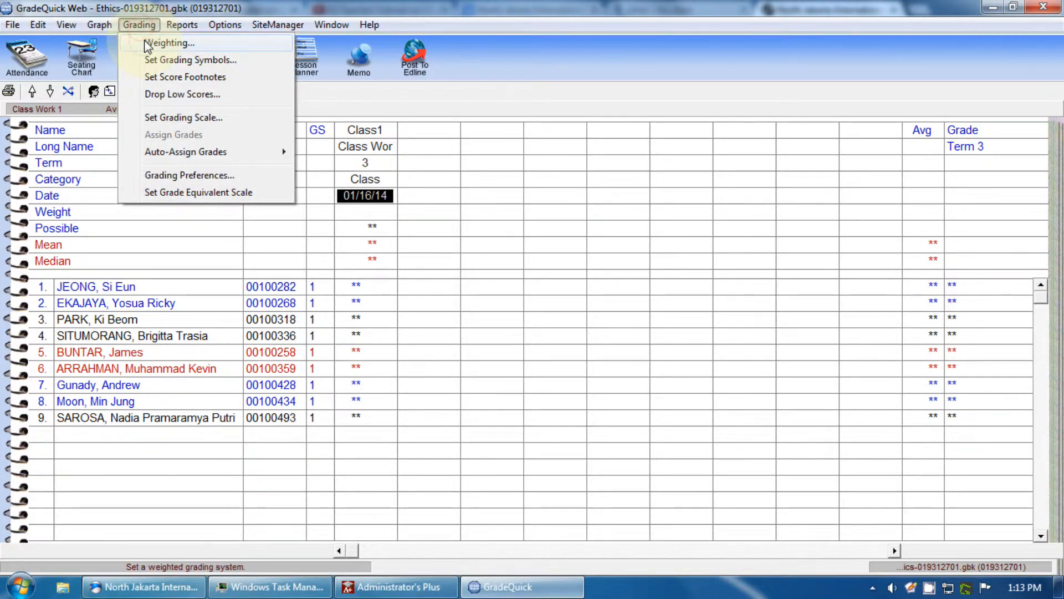
click(162, 41)
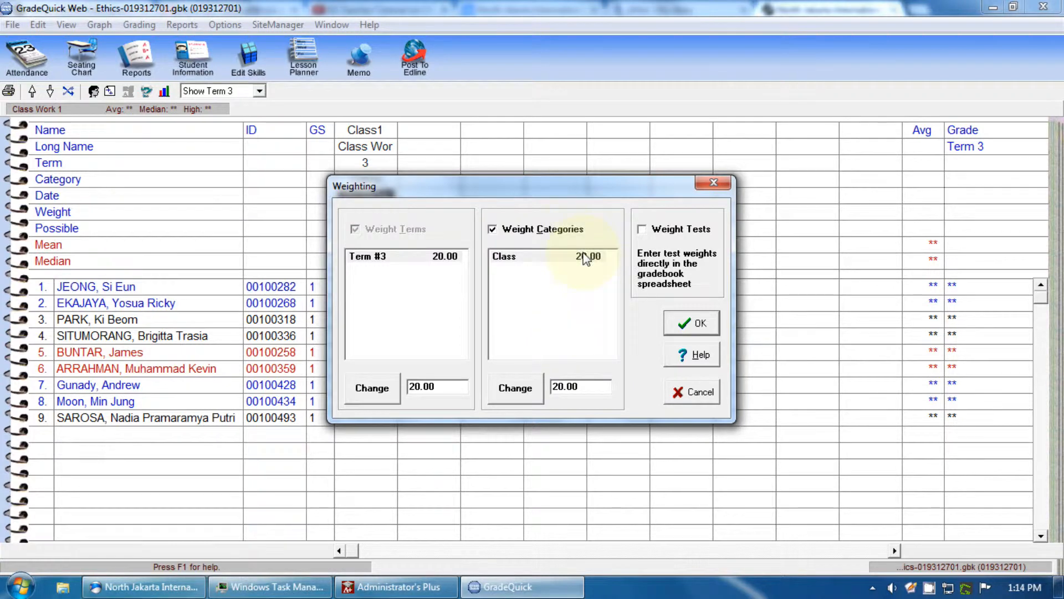
click(681, 324)
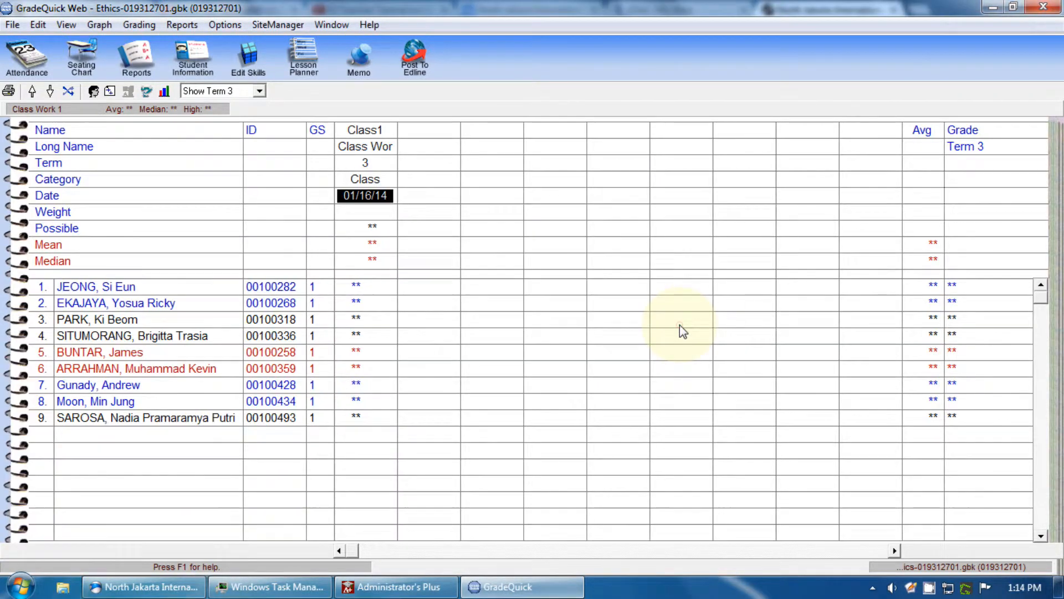
Add a second test column named Quiz1 with the long name Quiz 1
click(411, 146)
click(586, 350)
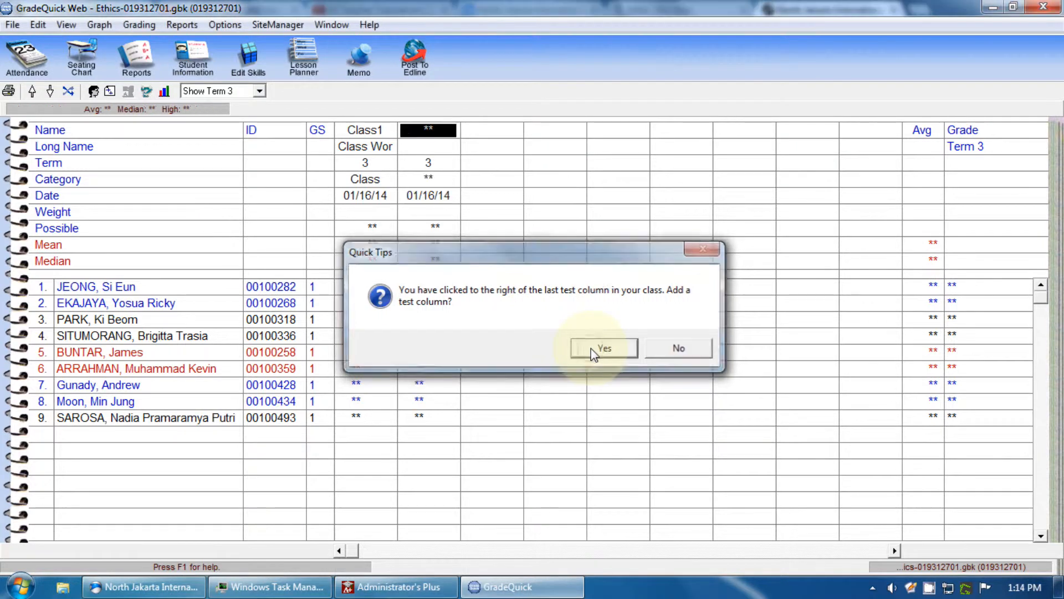
text(Quiz1)
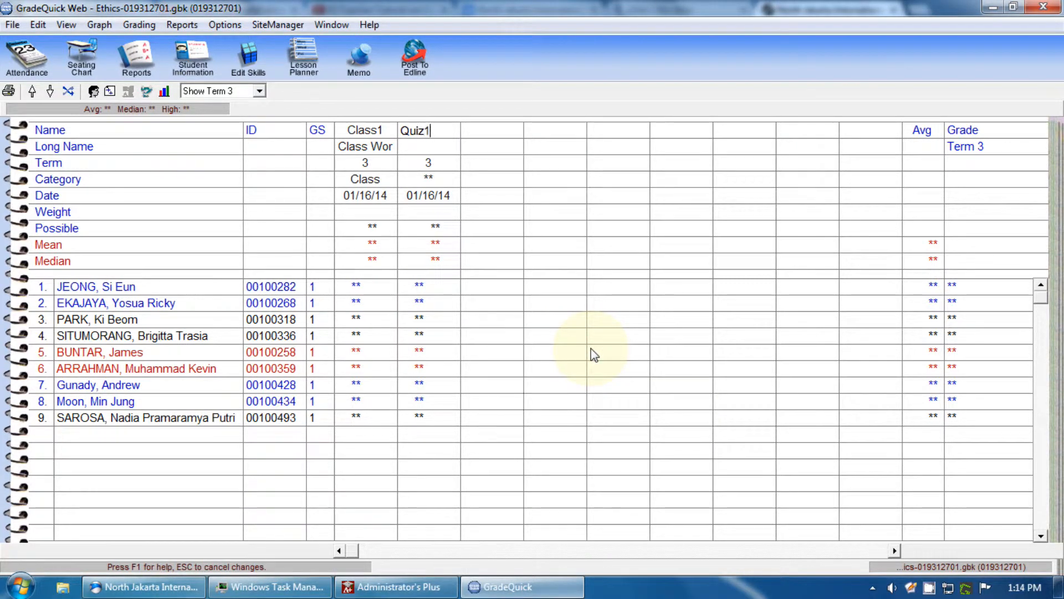
key(Return)
text(Quiz 1)
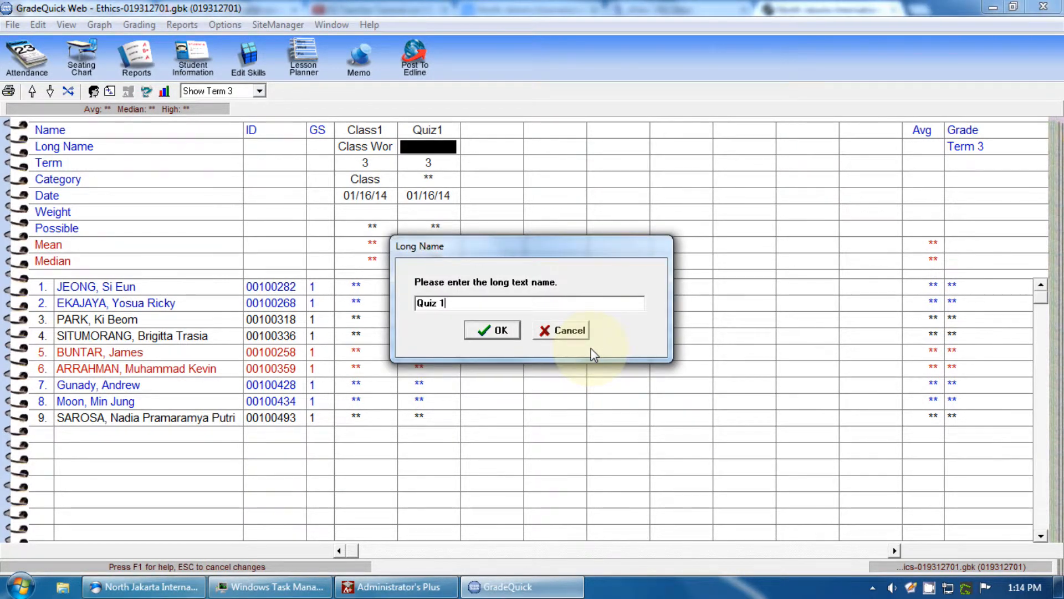
key(Return)
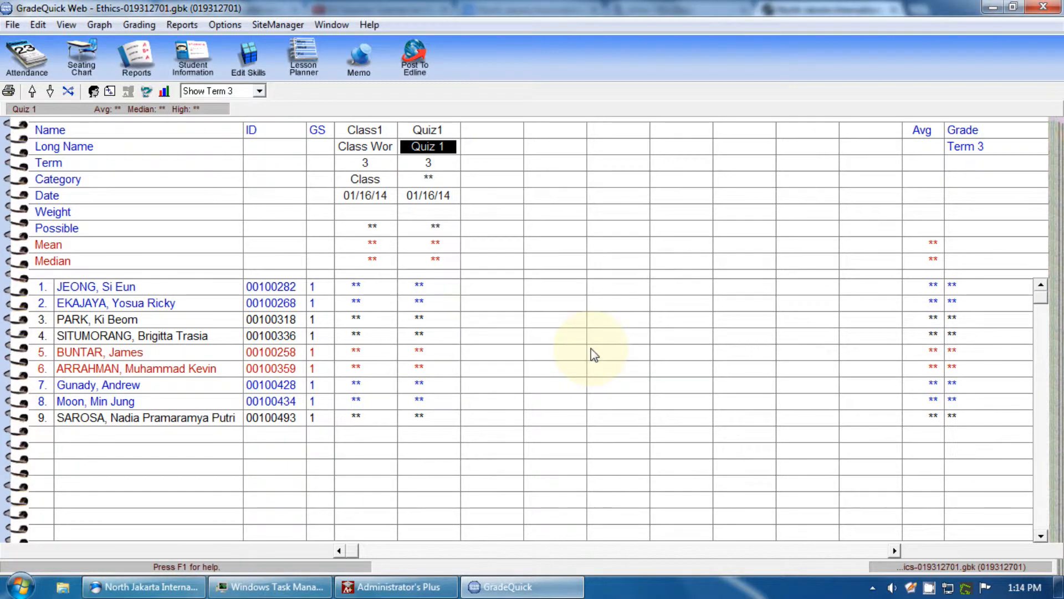
Assign the Quiz1 column to a new category called Quiz
click(437, 180)
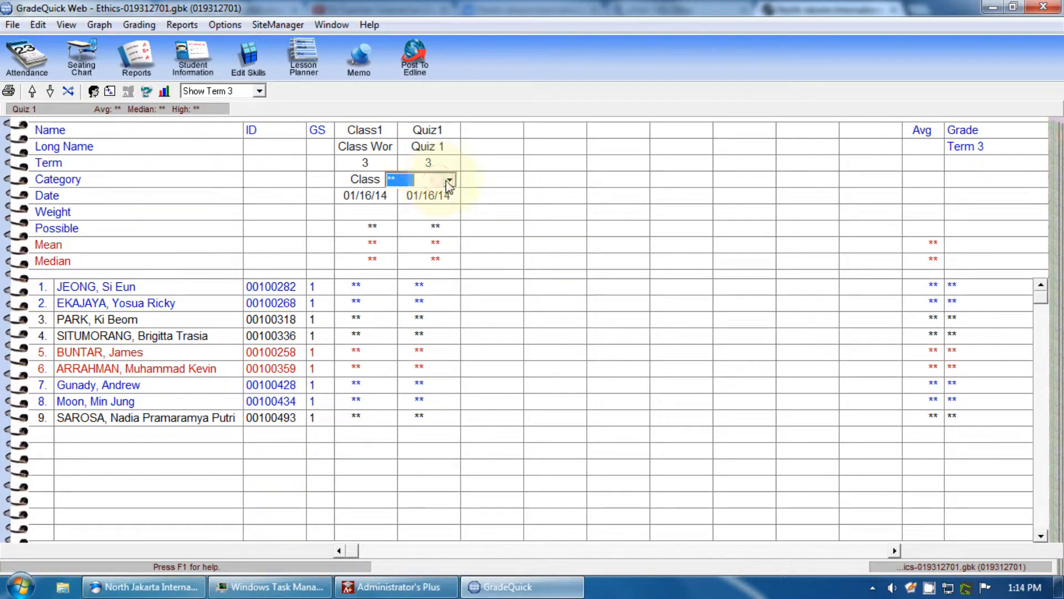
click(449, 179)
click(445, 208)
text(Quiz)
key(Return)
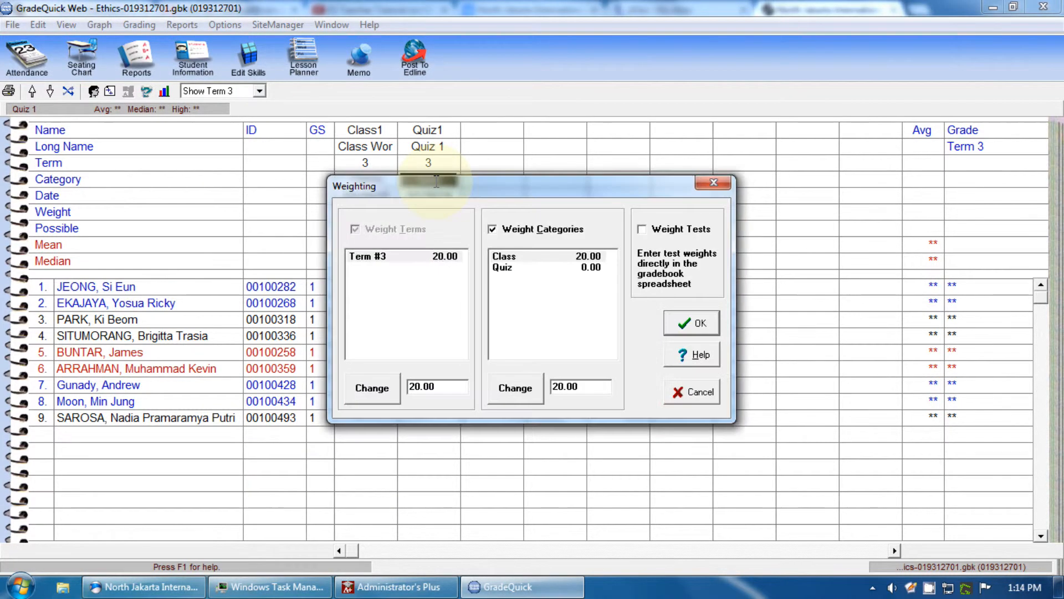
Set the Quiz category's weight to 40 and accept the weighting settings
click(505, 257)
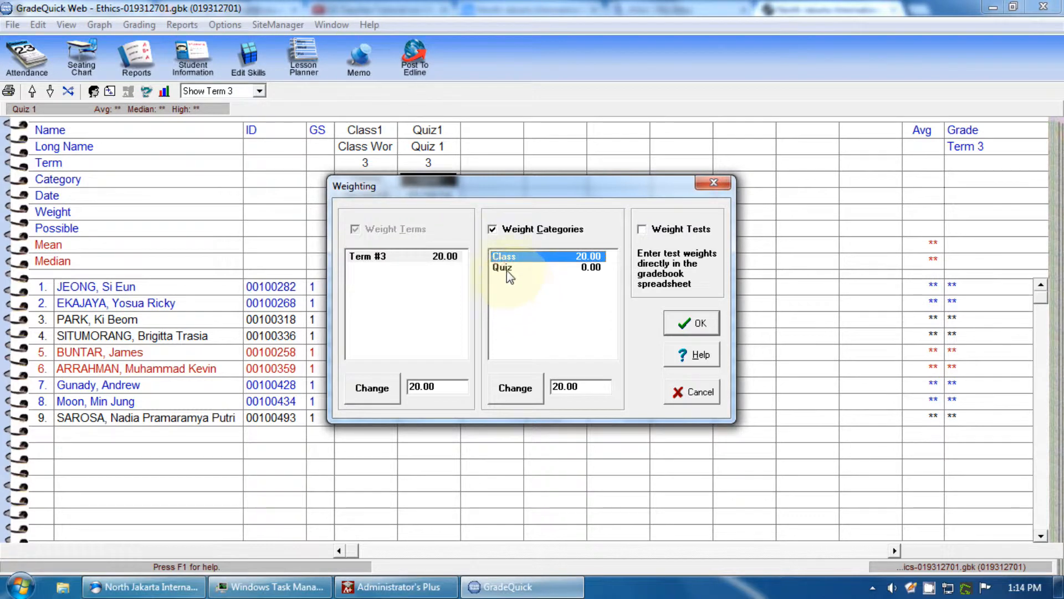
click(506, 268)
click(571, 386)
double_click(566, 386)
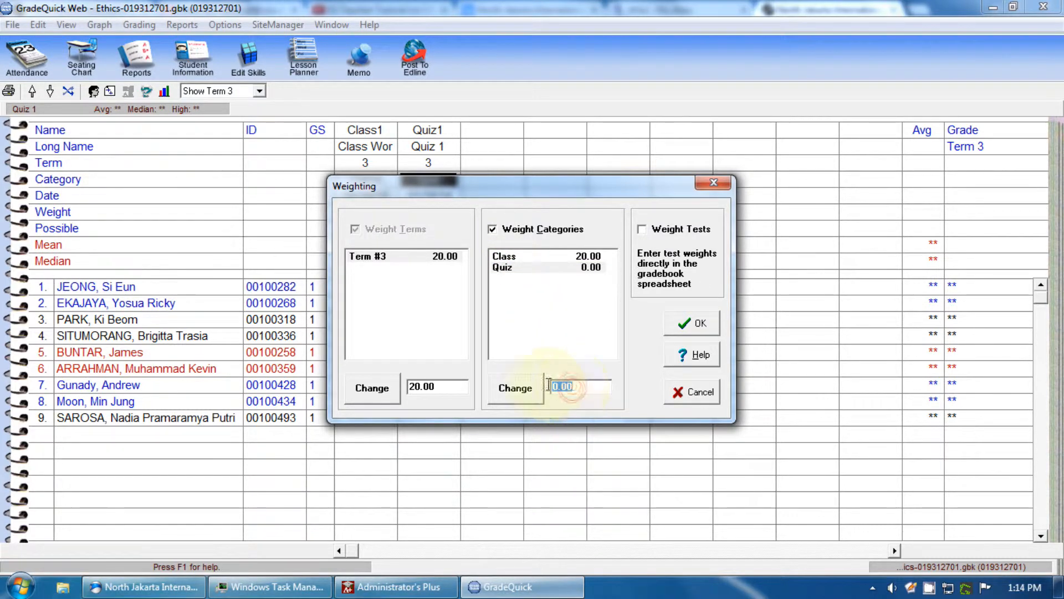
text(40)
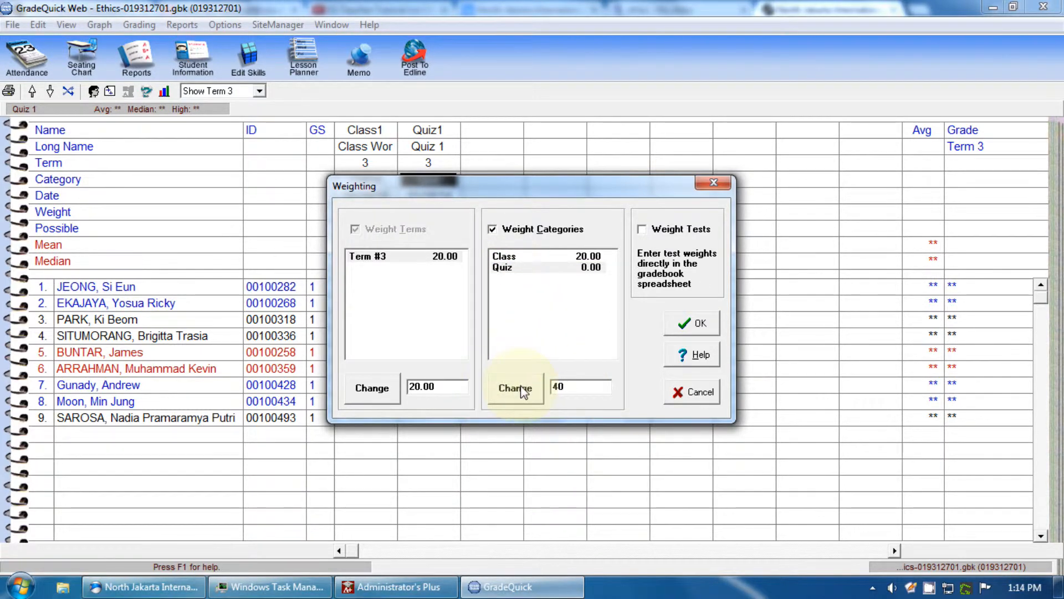
click(518, 388)
click(691, 322)
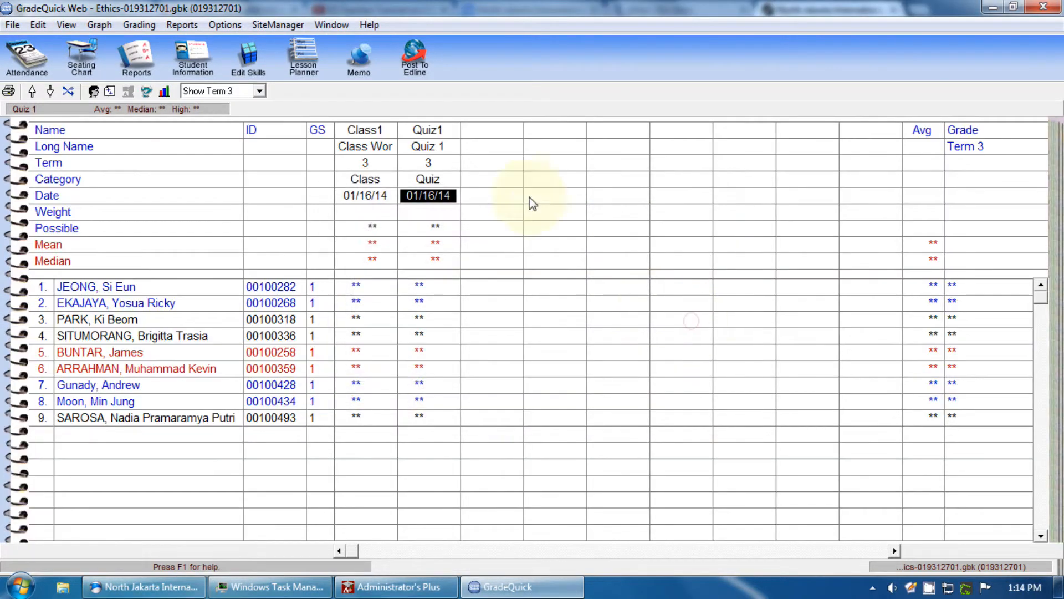
Add a third test column and enter Debate as both its name and its long name
click(491, 138)
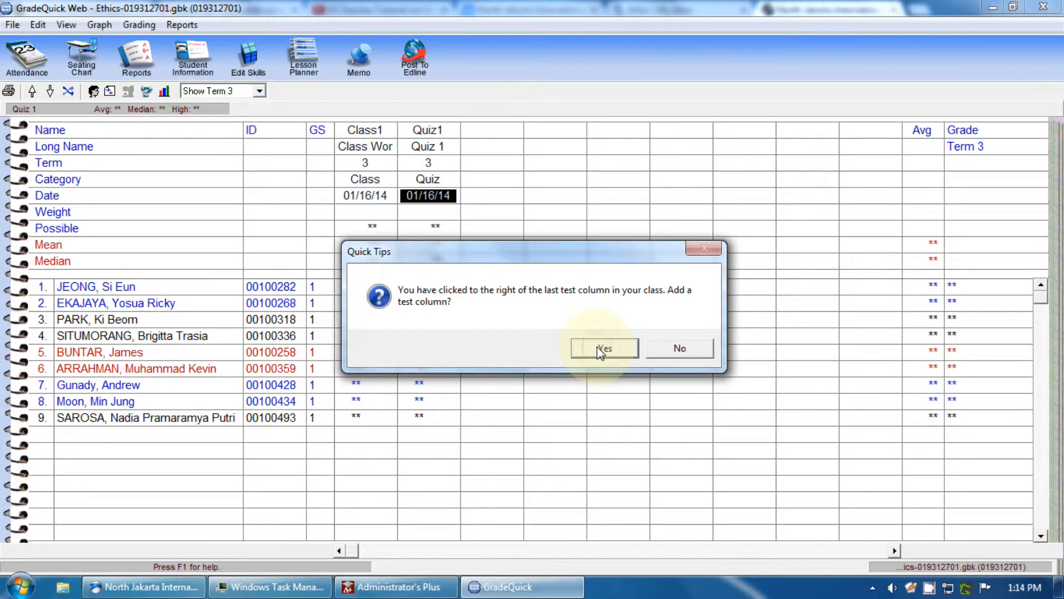
click(597, 347)
text(Debate)
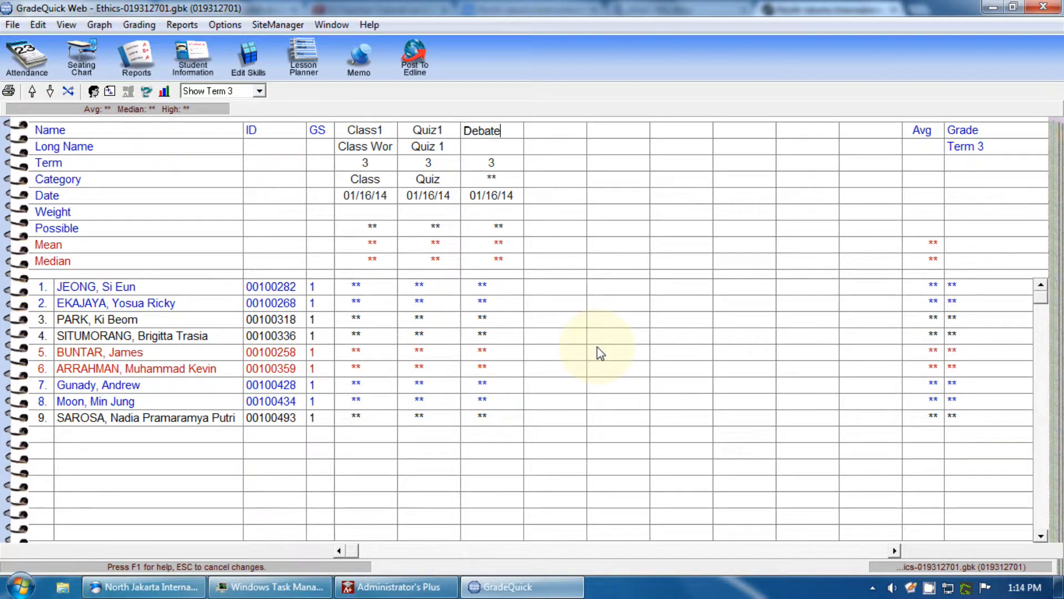
key(Return)
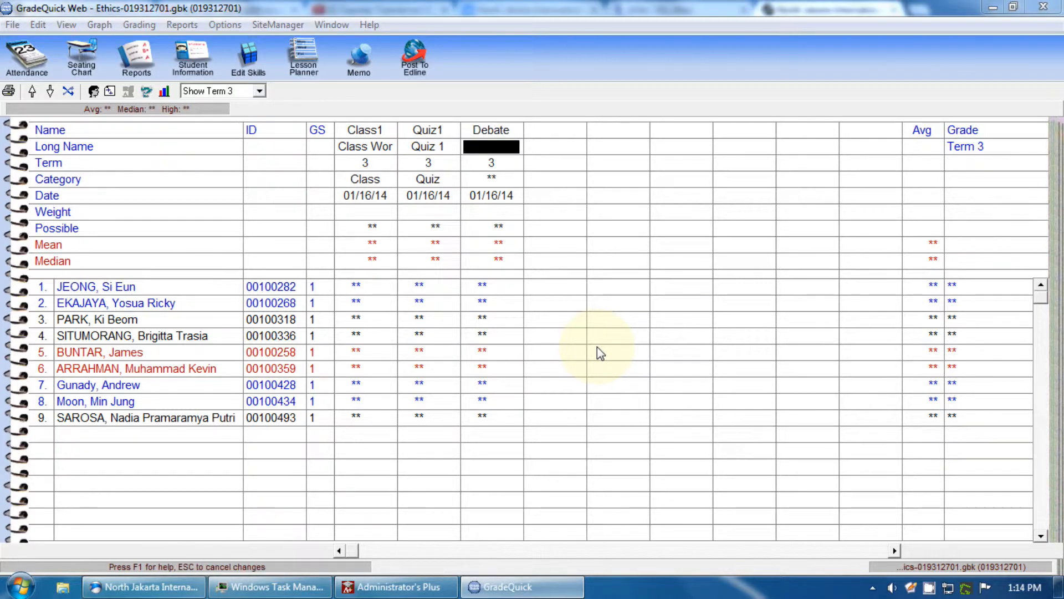
text(Debate)
key(Return)
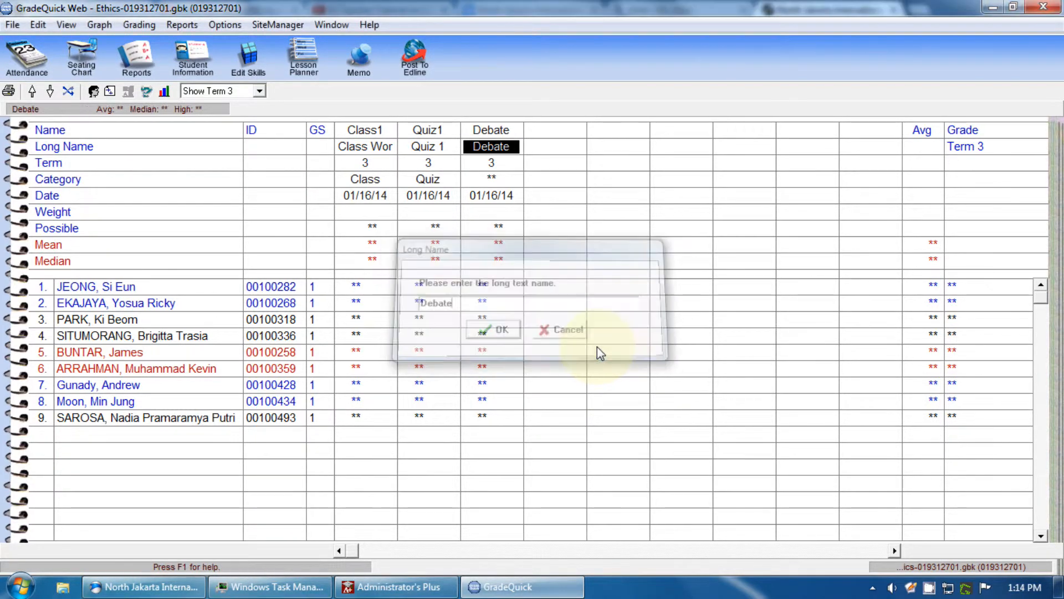
Assign the Debate column to a new category called Debate
key(Down)
key(Down)
key(Return)
text(C)
key(BackSpace)
text(Debate)
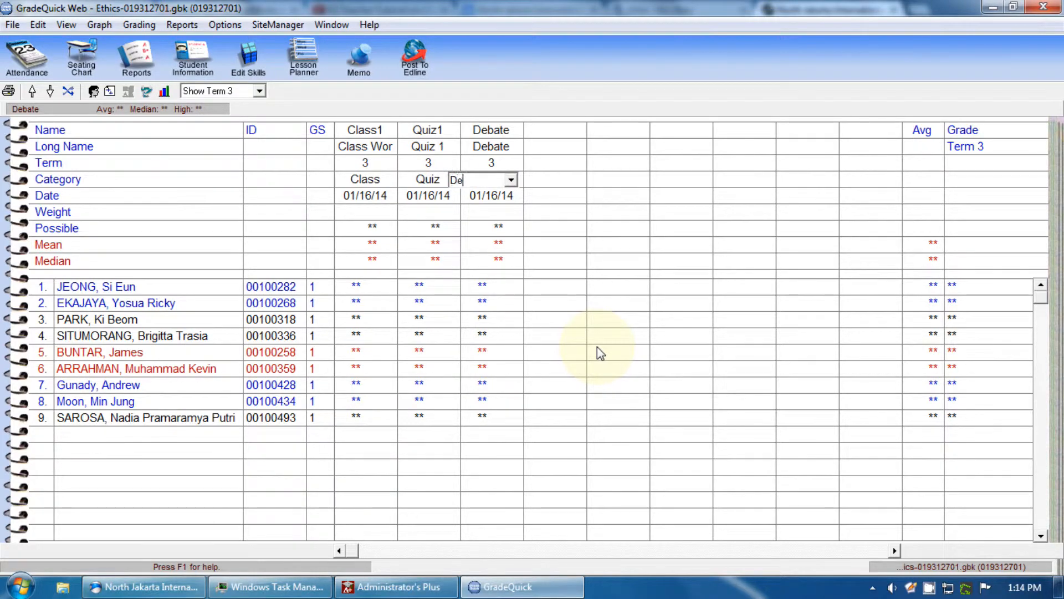
key(Return)
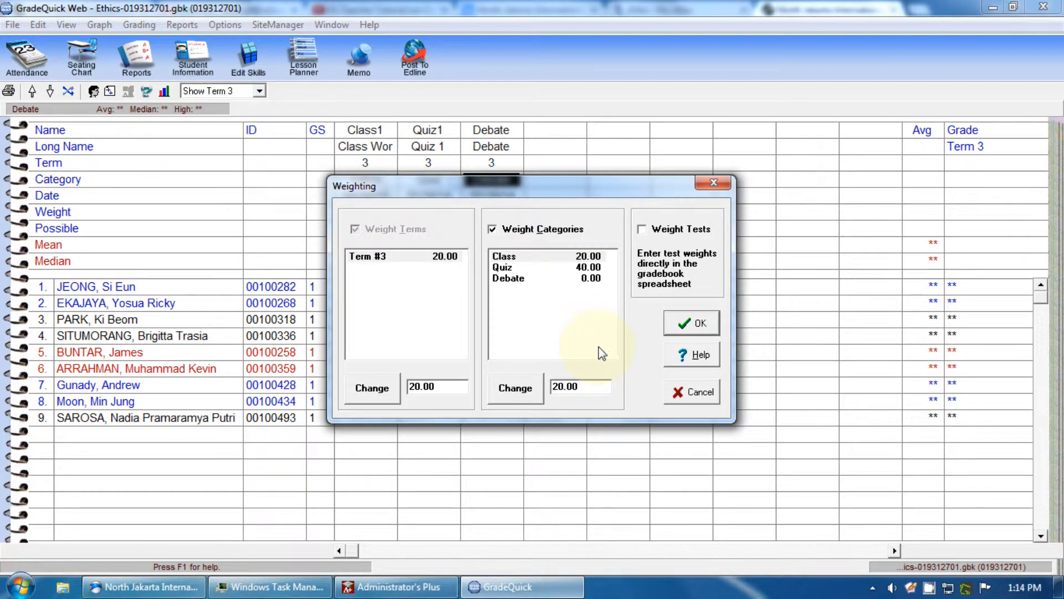
Try to give the Debate category a weight of 20, and accept the weighting settings despite the zero-weight category
click(500, 281)
click(575, 388)
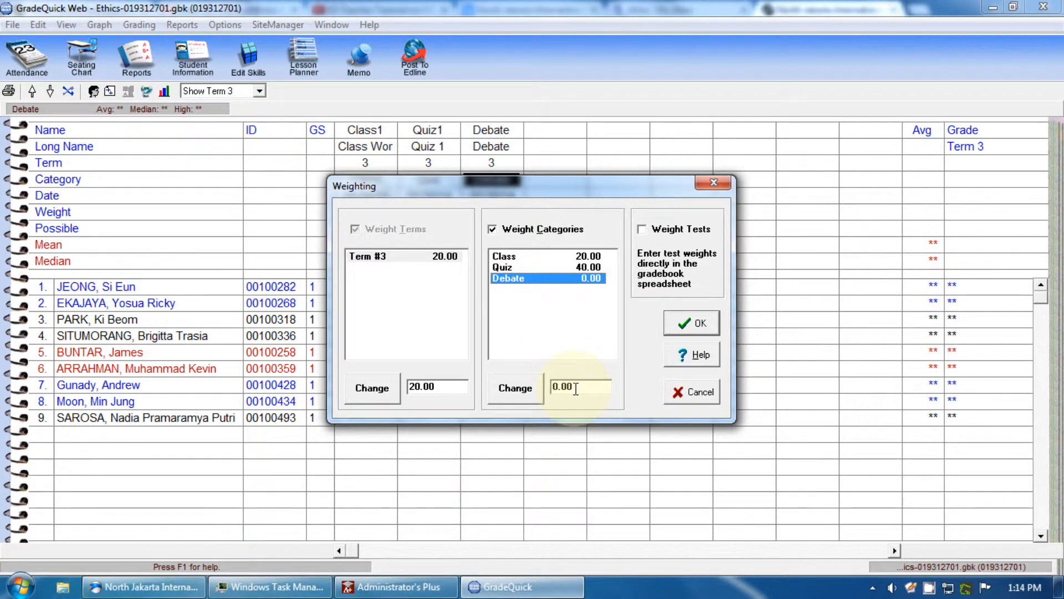
double_click(576, 388)
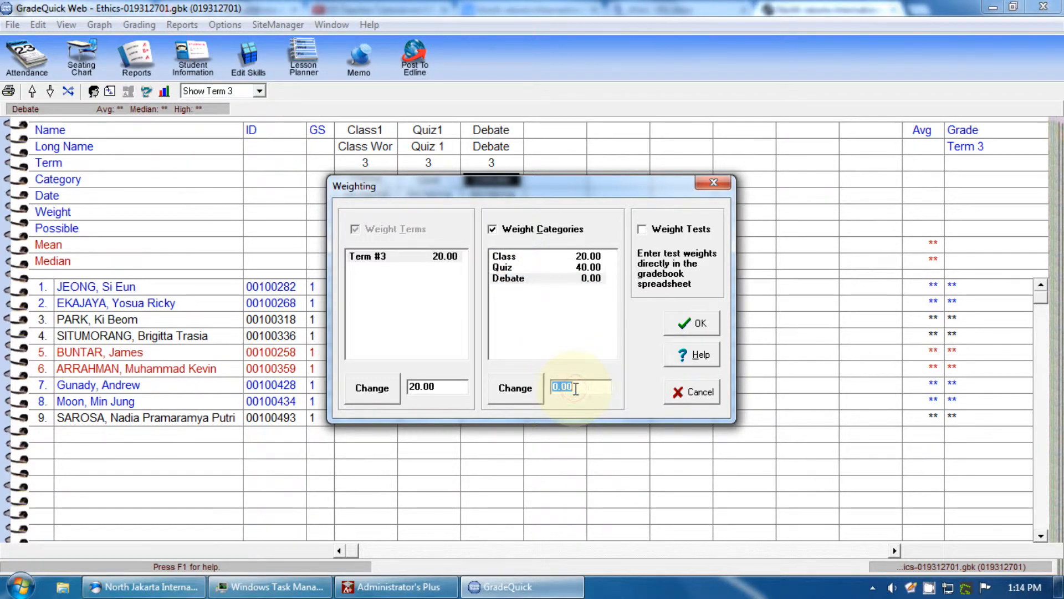
text(20)
click(685, 327)
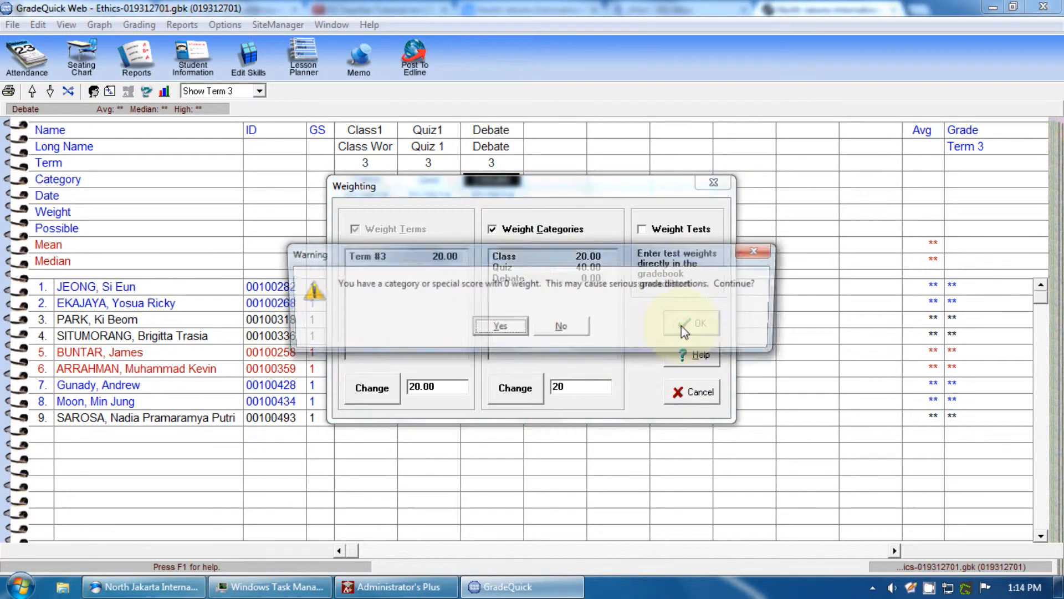
click(500, 325)
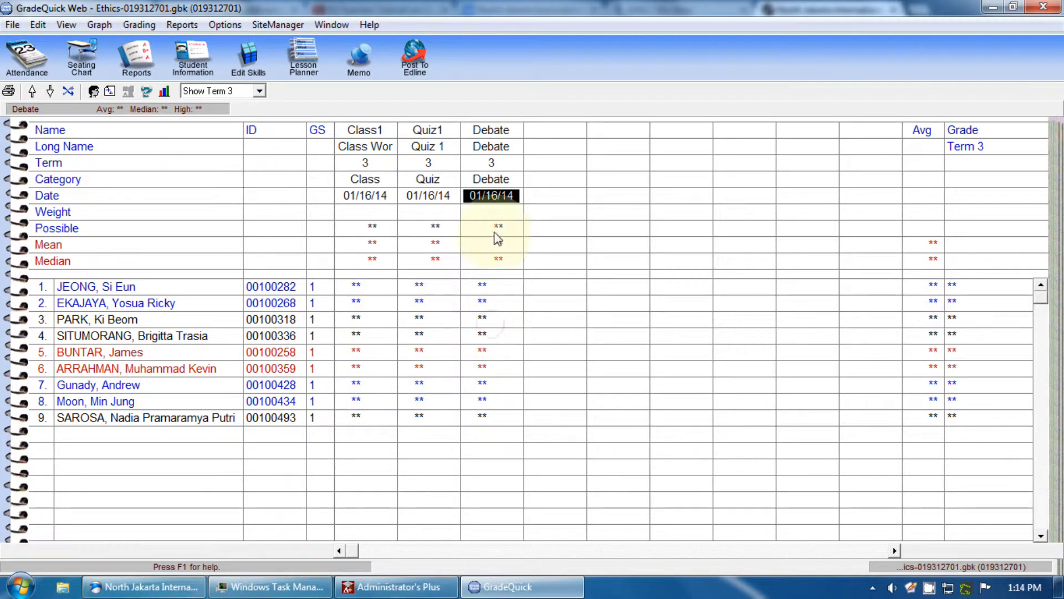
Add a fourth test column and enter Essay as both its name and its long name
click(536, 132)
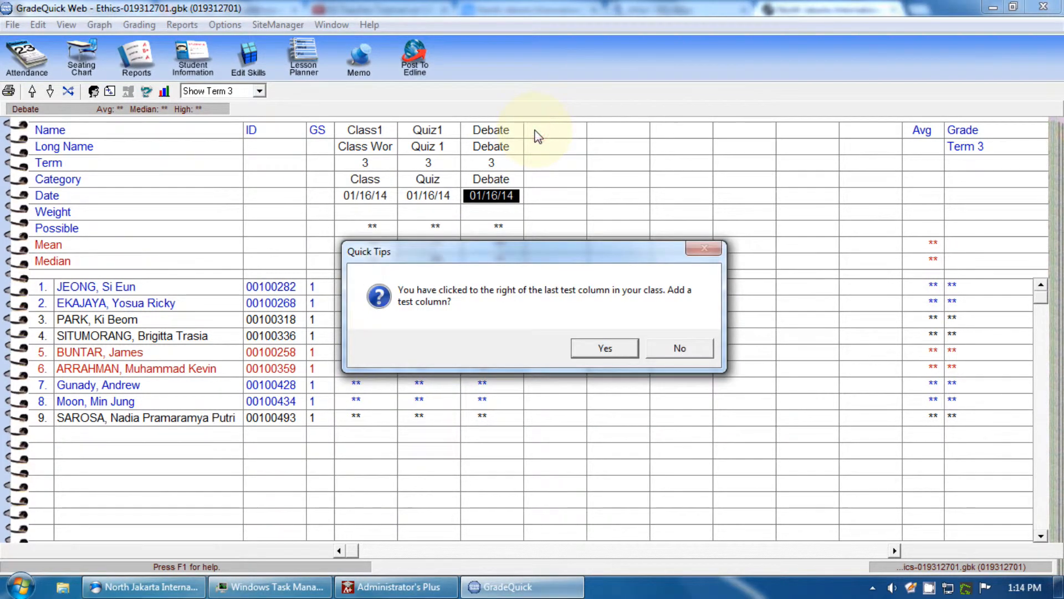
key(Return)
text(Essay)
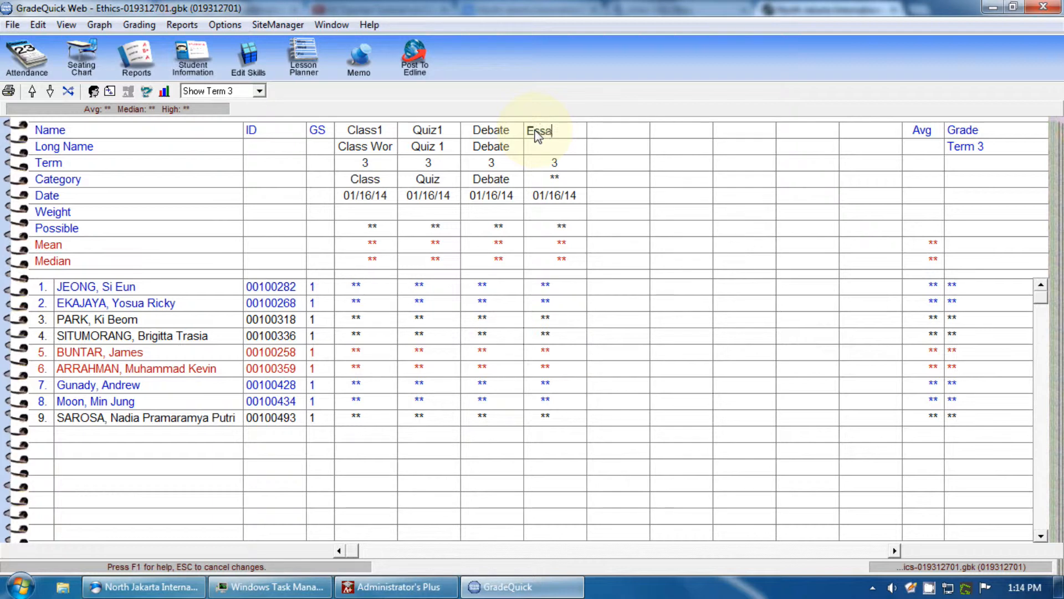
key(Return)
text(Essay)
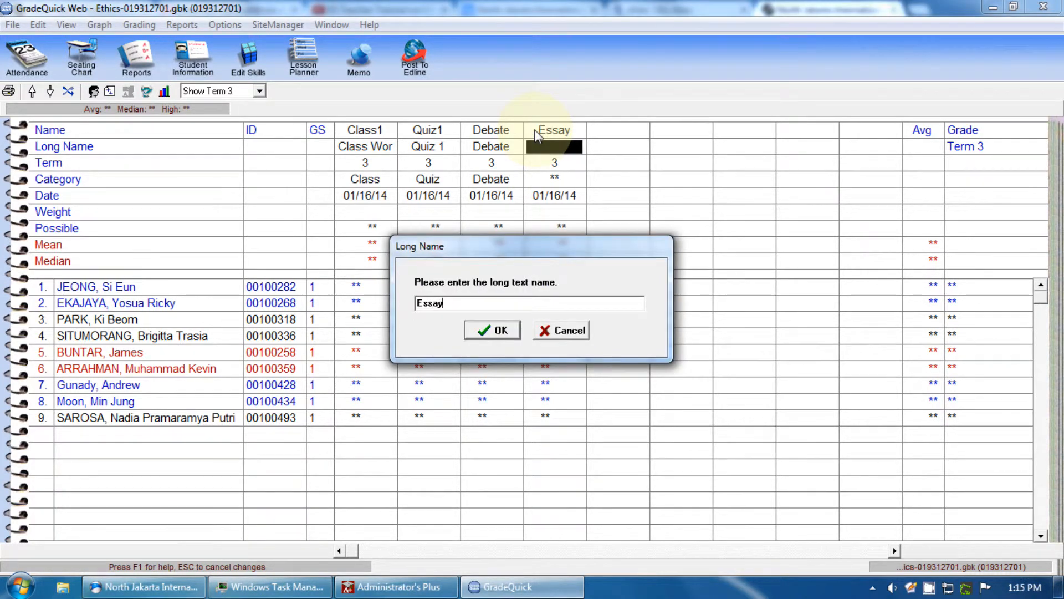
text( 0utline)
key(BackSpace)
key(BackSpace)
key(BackSpace)
key(Return)
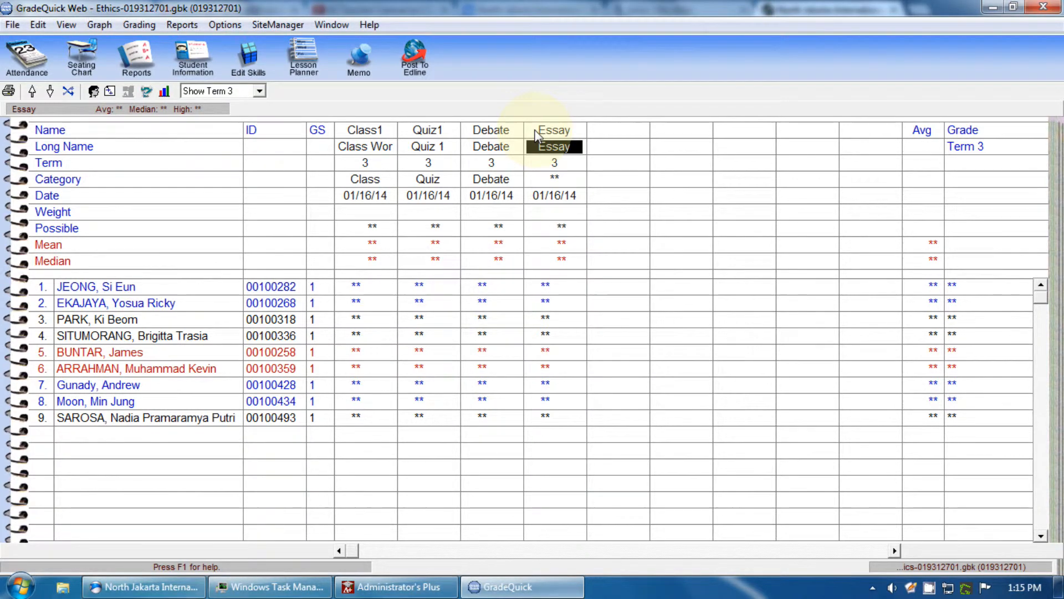
Assign the Essay column to a new category called Essay
key(Down)
key(Down)
text(Essay)
key(Return)
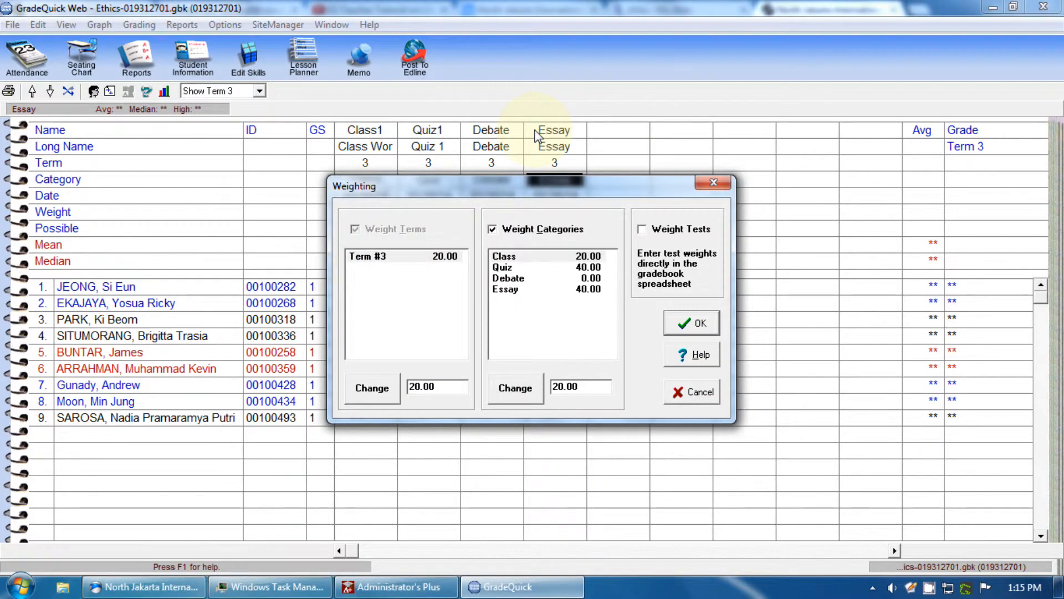
Set the Debate category's weight to 20
click(512, 279)
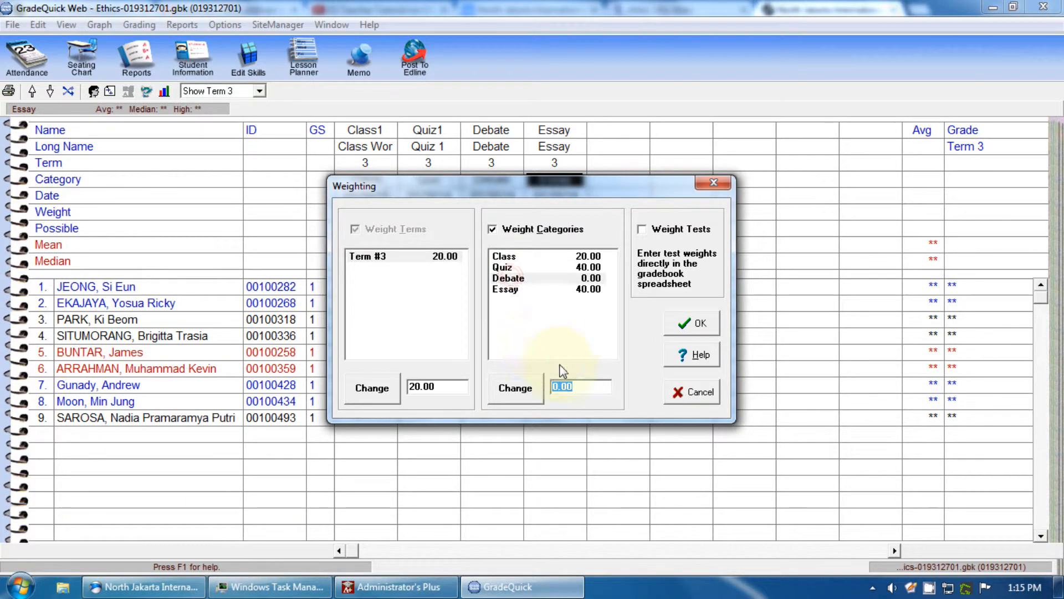
double_click(584, 388)
text(20)
click(533, 390)
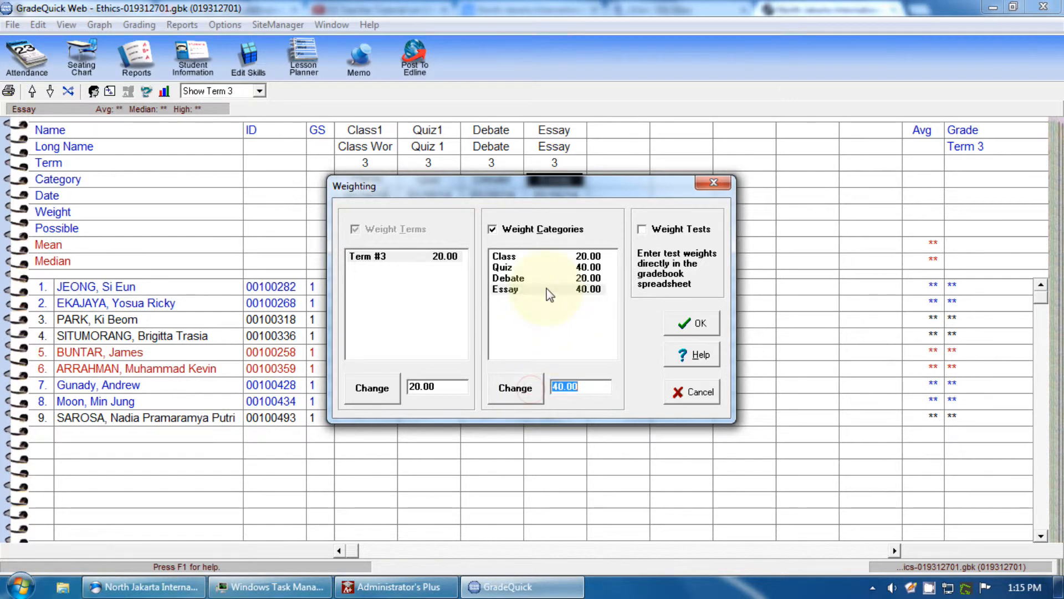
Set the Essay category's weight to 30
double_click(584, 388)
text(30)
click(516, 388)
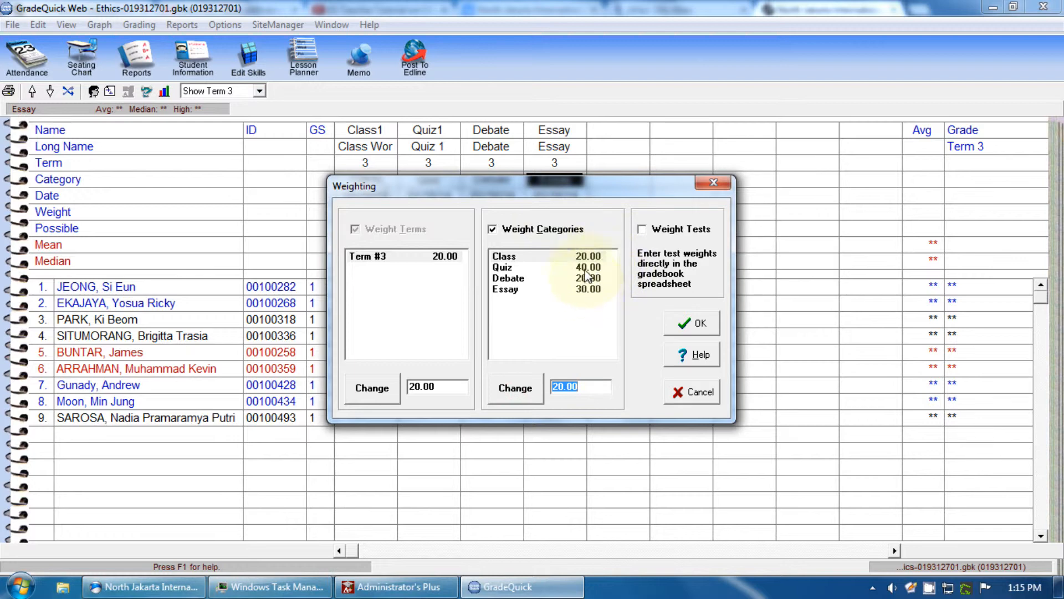
Set the Essay category's weight to 20 and accept the weighting settings
click(588, 289)
text(2)
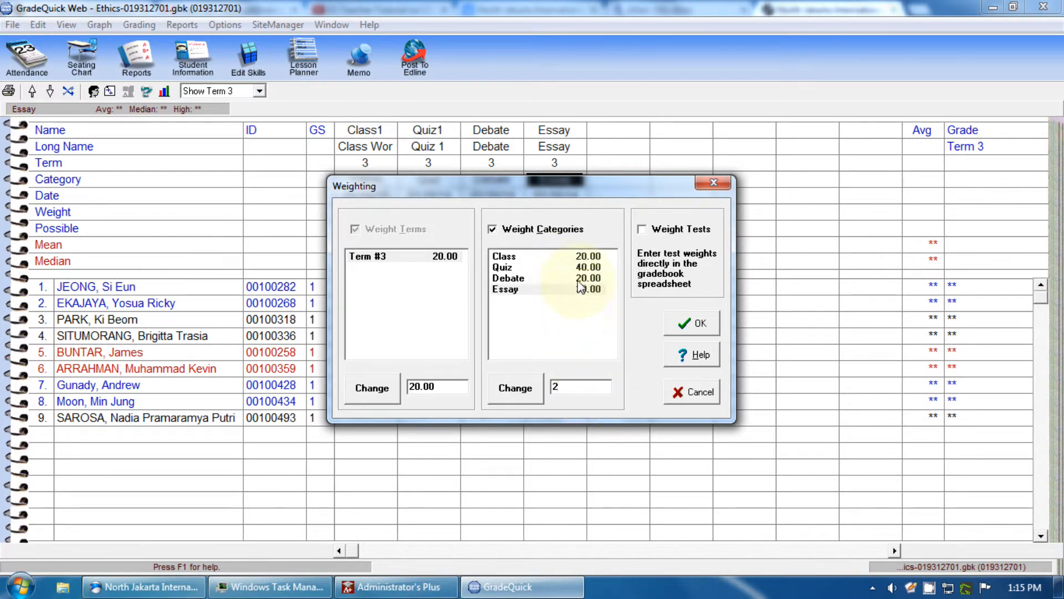
double_click(574, 386)
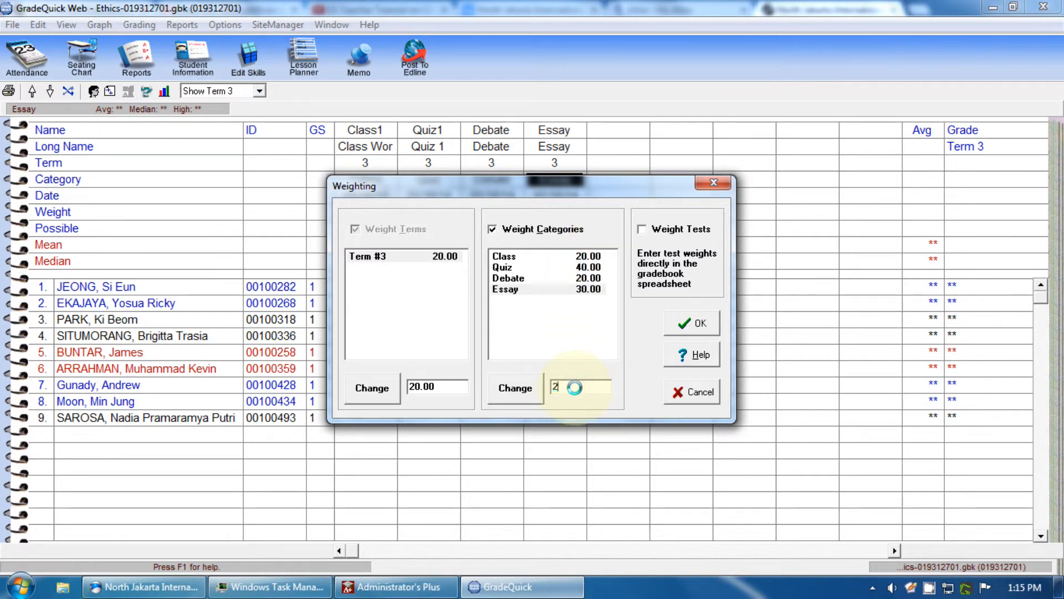
click(521, 387)
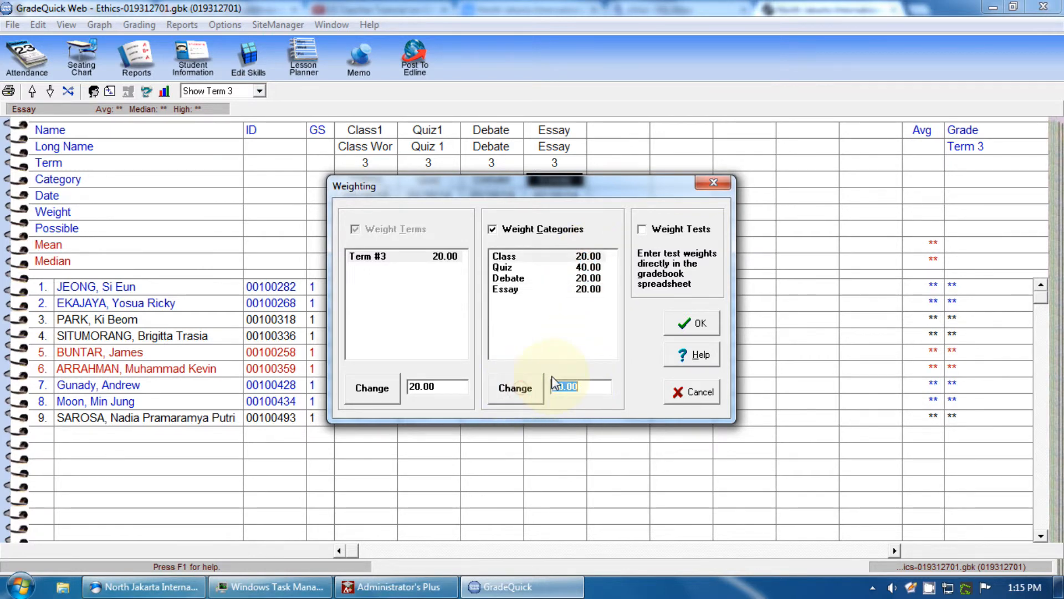
click(688, 327)
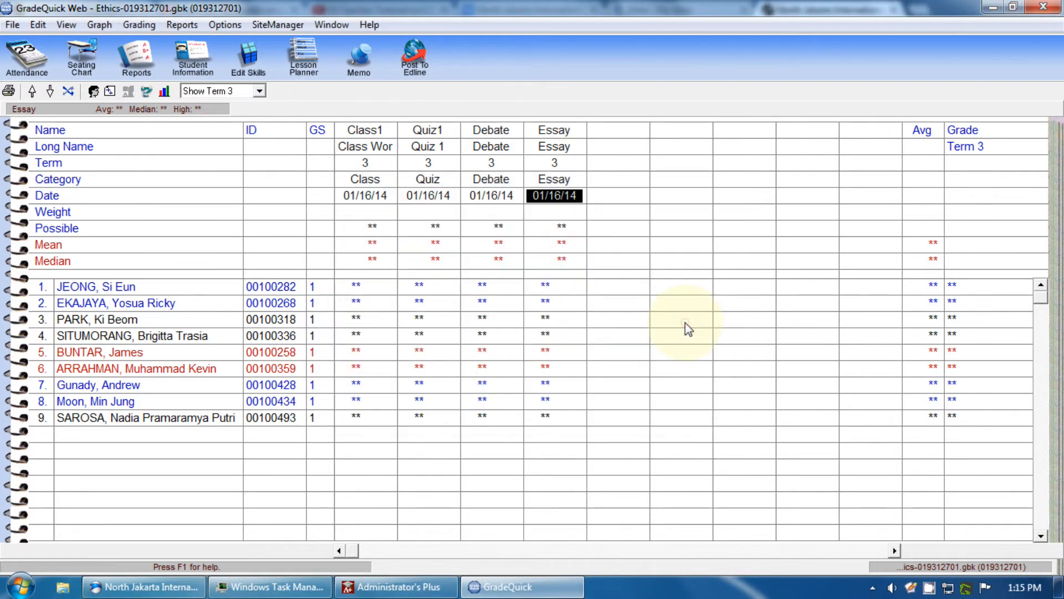
right_click(930, 586)
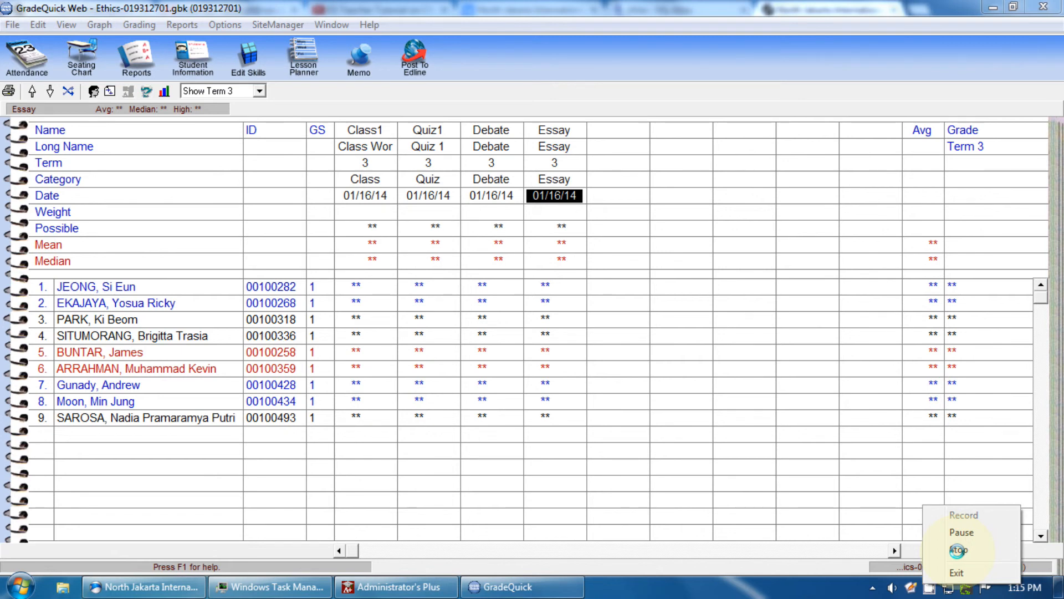
click(957, 550)
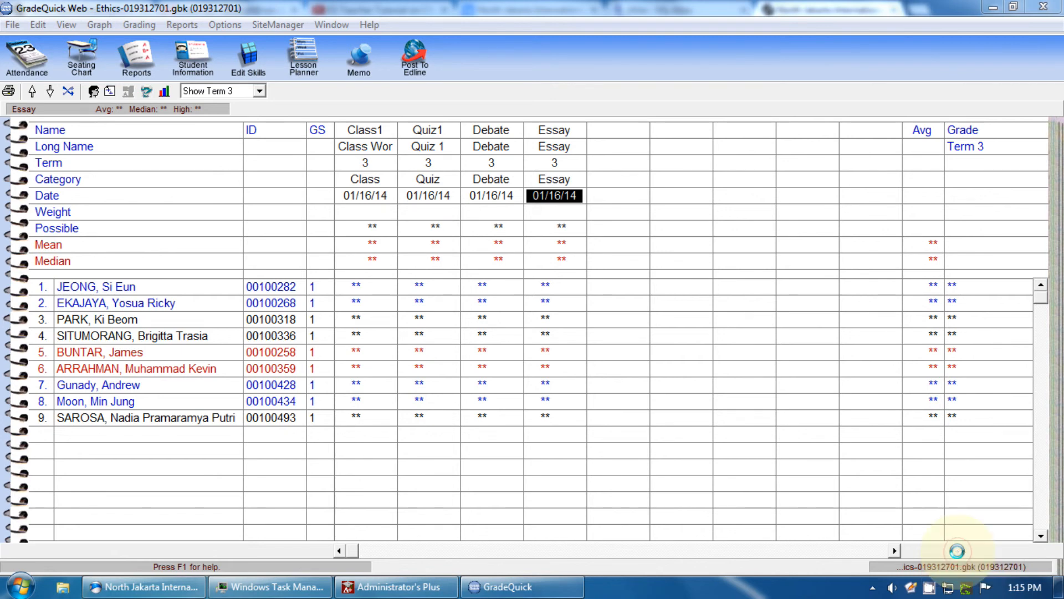